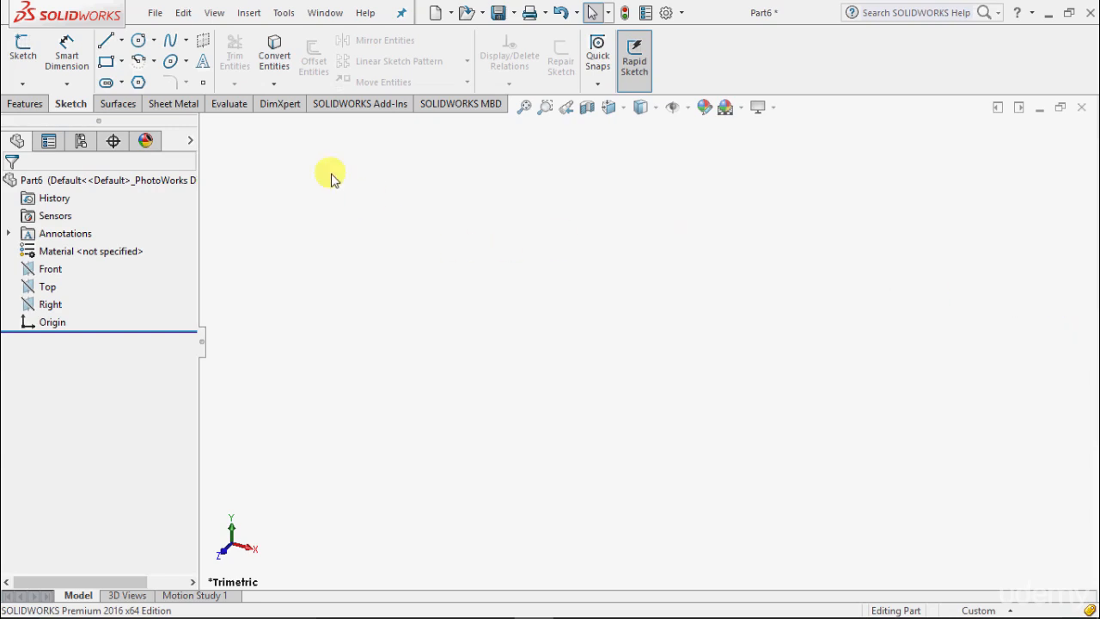
Start a new sketch on the Front plane
left_click(22, 84)
left_click(30, 102)
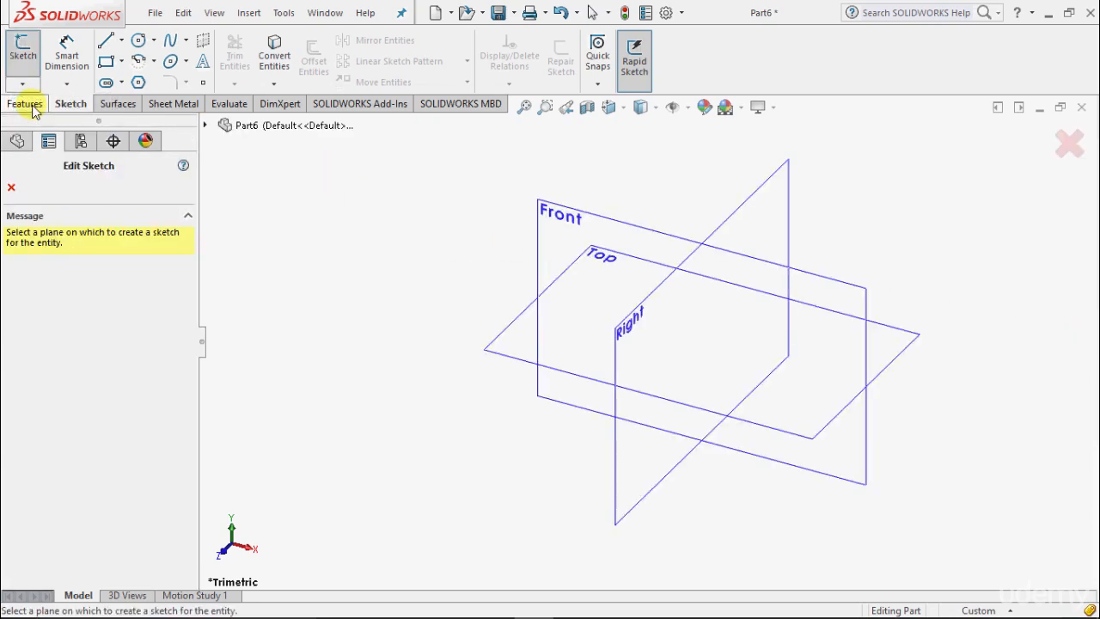
left_click(607, 216)
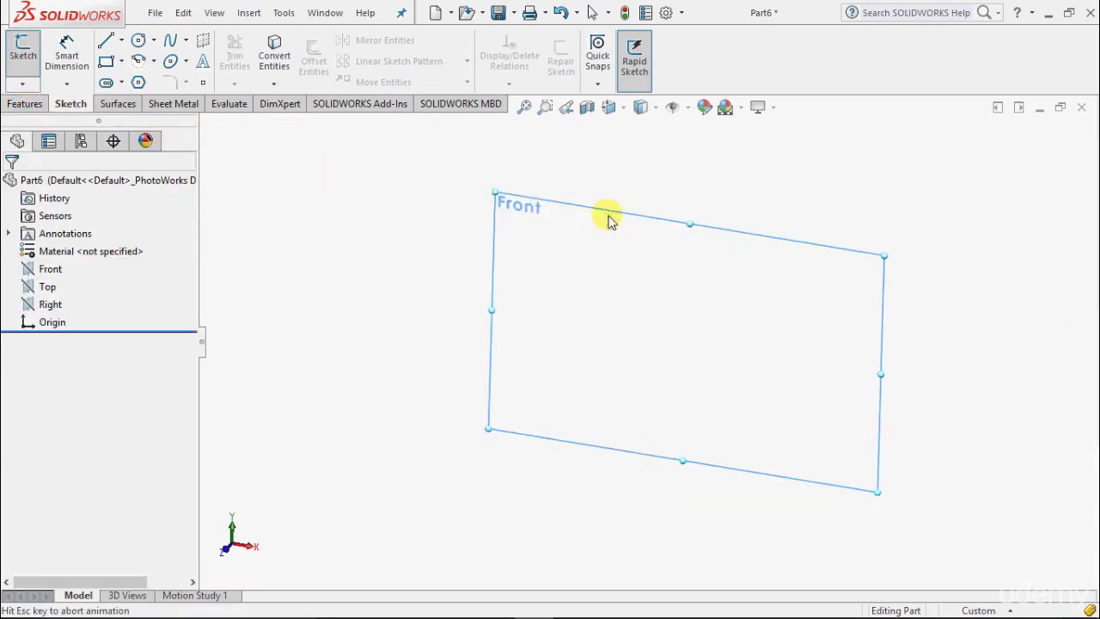
Sketch connected lines from the origin: about 72 mm up, 46 mm right, a short step down, and about 56 mm right
left_click(121, 41)
left_click(129, 63)
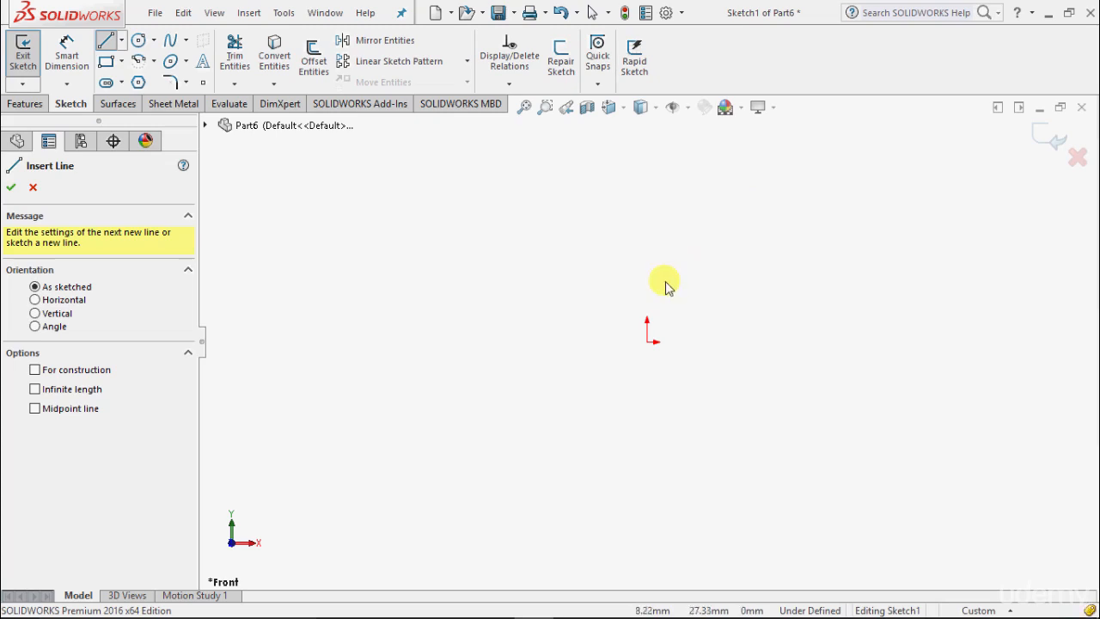
left_click(647, 344)
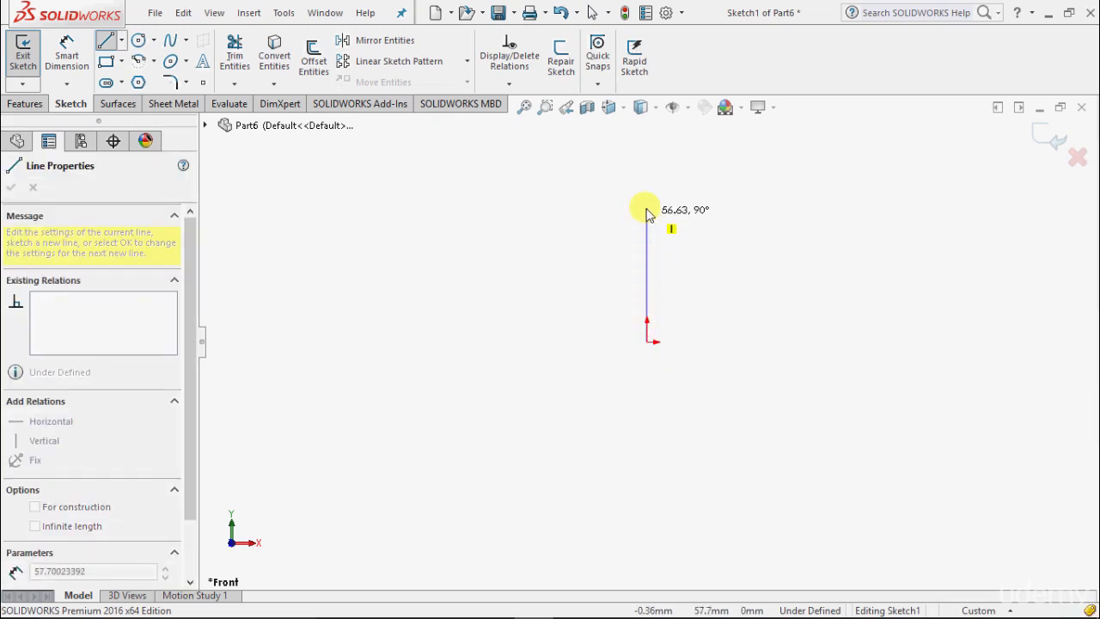
left_click(647, 180)
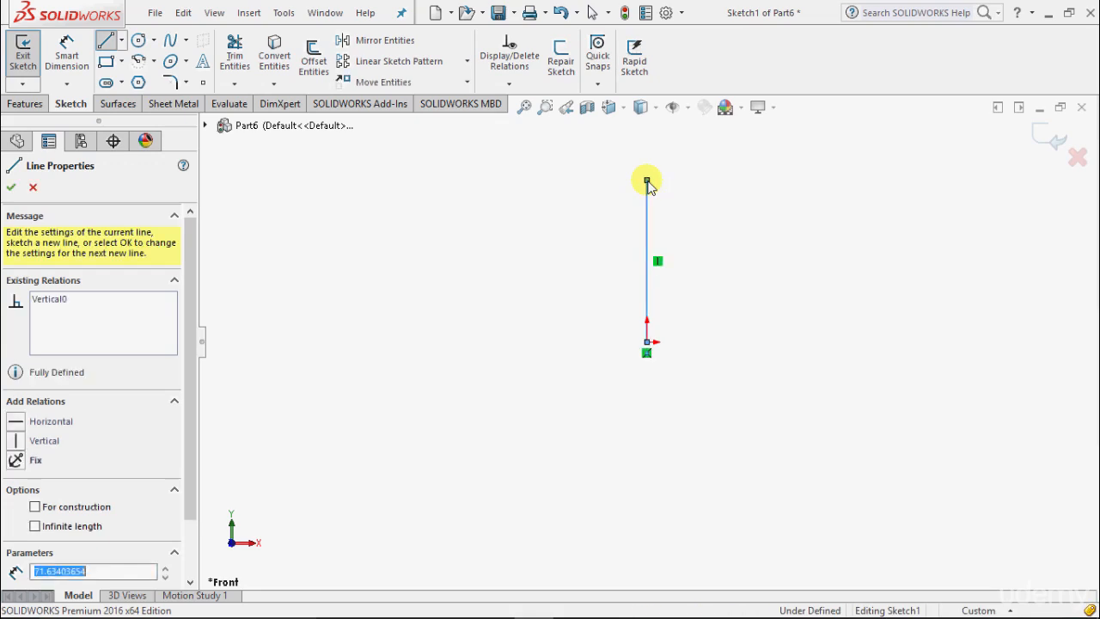
left_click(750, 180)
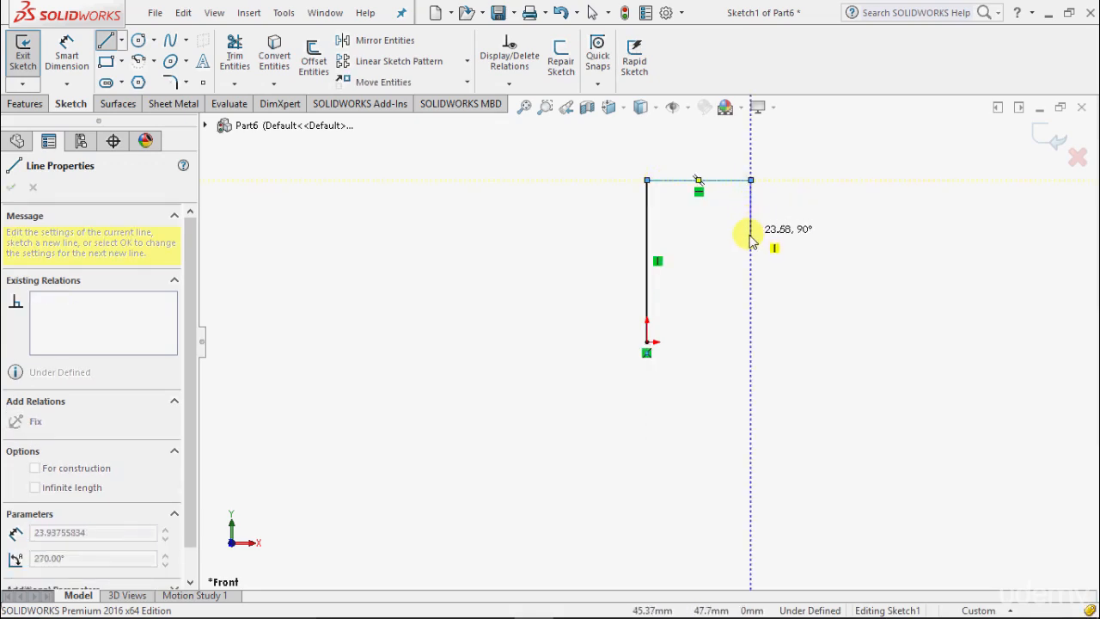
left_click(750, 239)
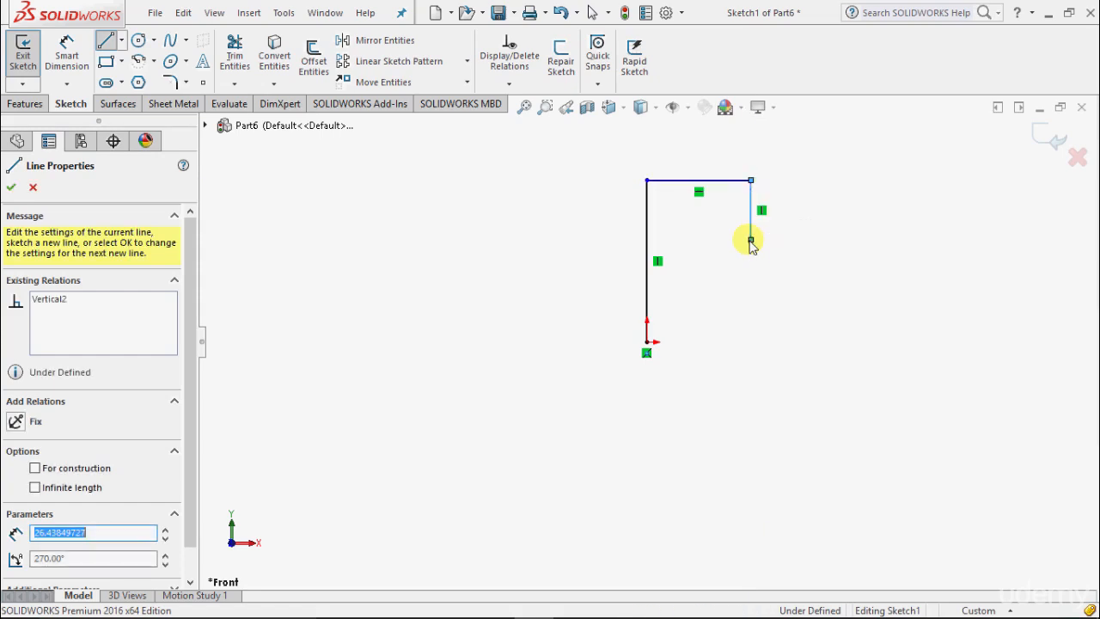
left_click(878, 240)
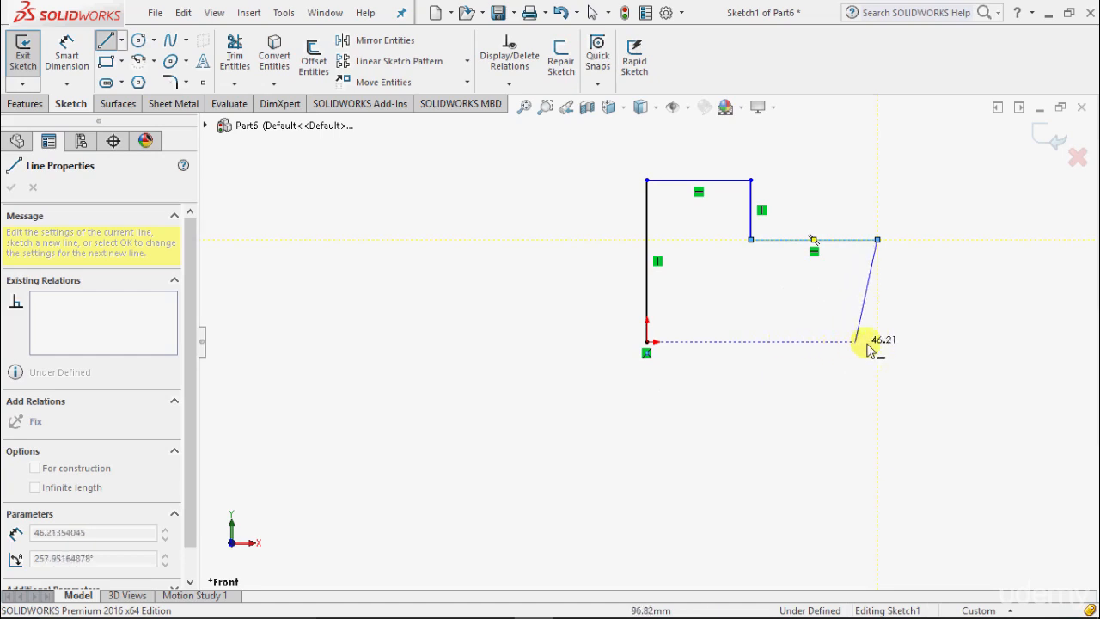
Close the stepped profile with a vertical line about 45 mm down to origin level and a horizontal line about 102 mm back to the origin
scroll(876, 348, "up", 2)
scroll(865, 348, "down", 3)
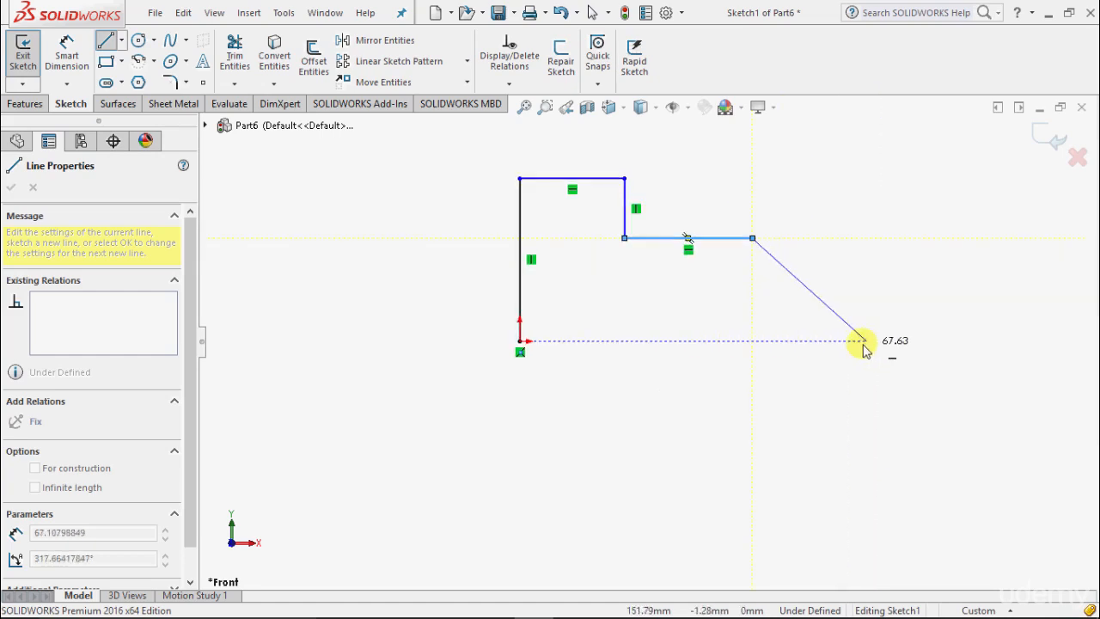
left_click(720, 341)
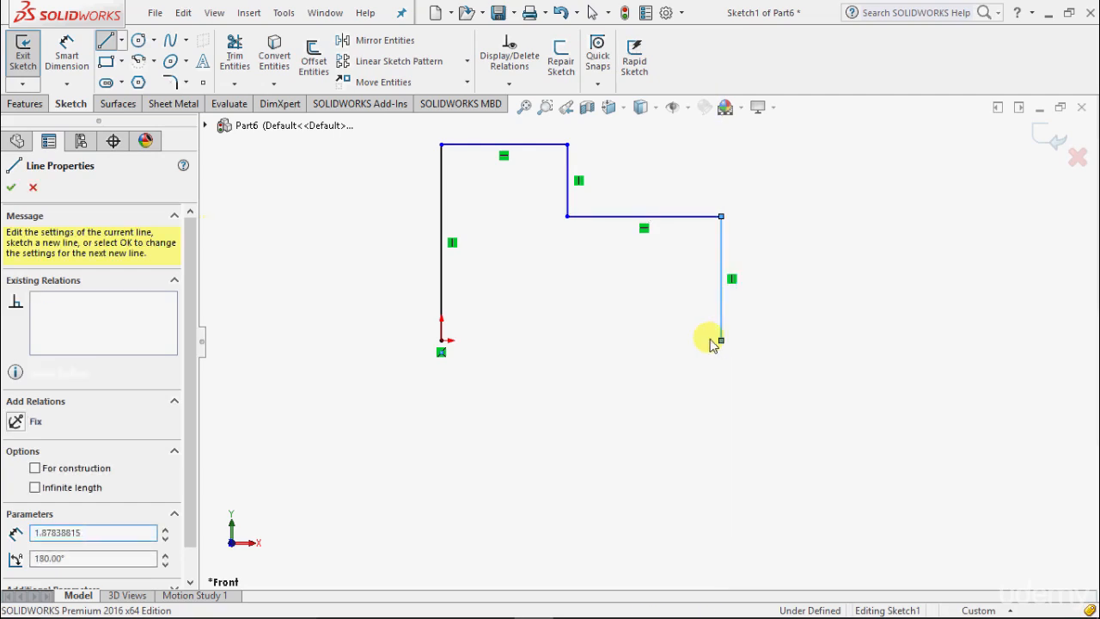
left_click(441, 340)
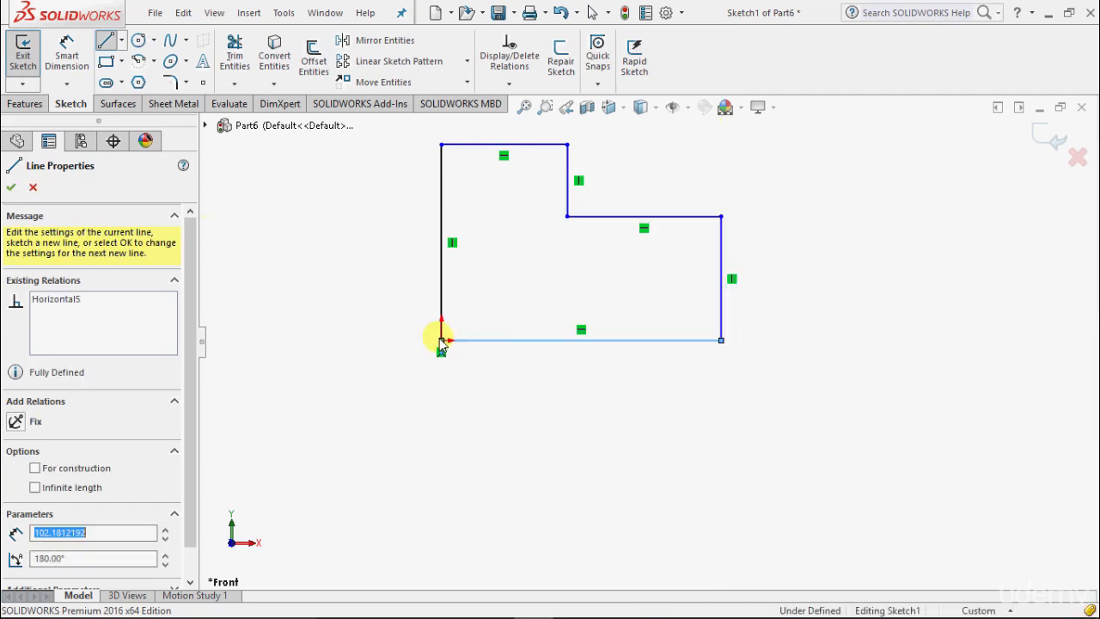
left_click(10, 187)
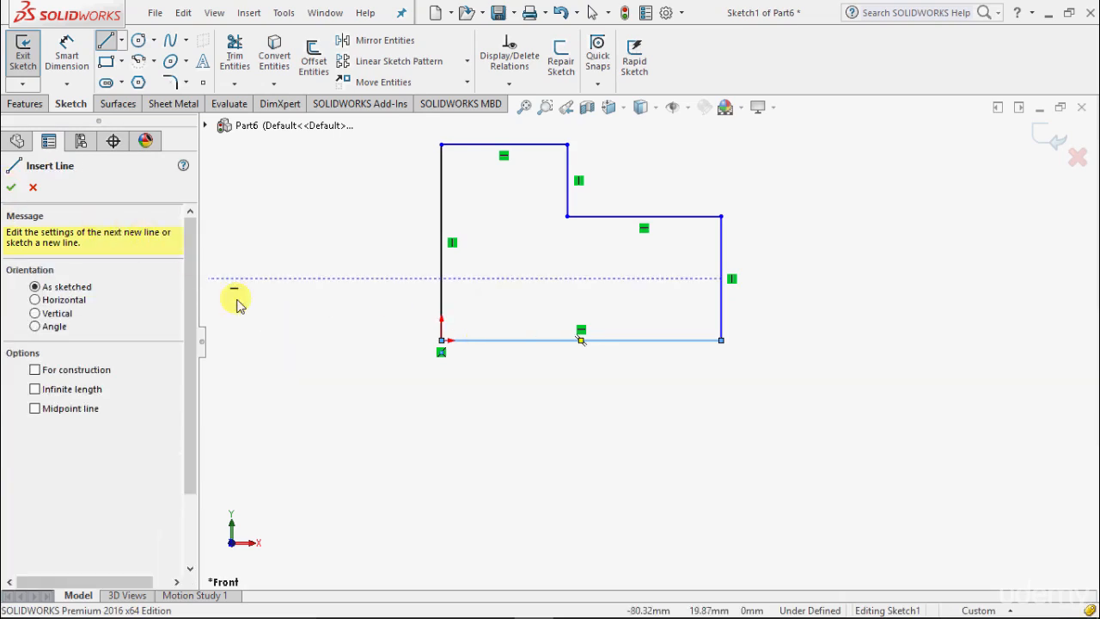
left_click(10, 188)
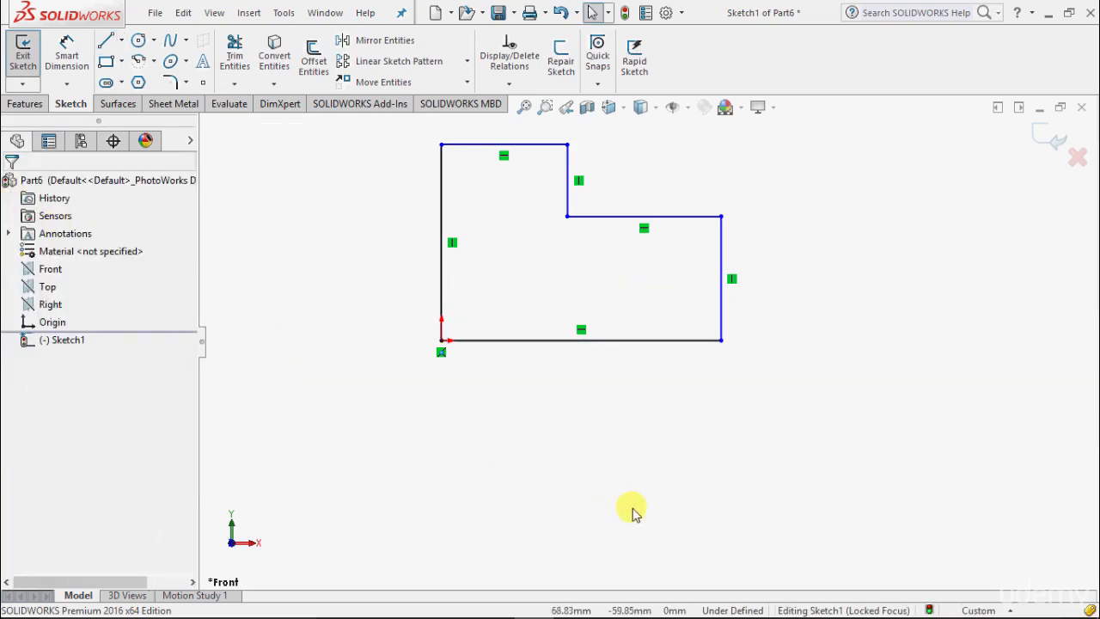
Try to move the profile's corner at the origin, and move the upper step corner outward so the top edge is about 51 mm long
scroll(658, 555, "down", 2)
scroll(675, 515, "up", 3)
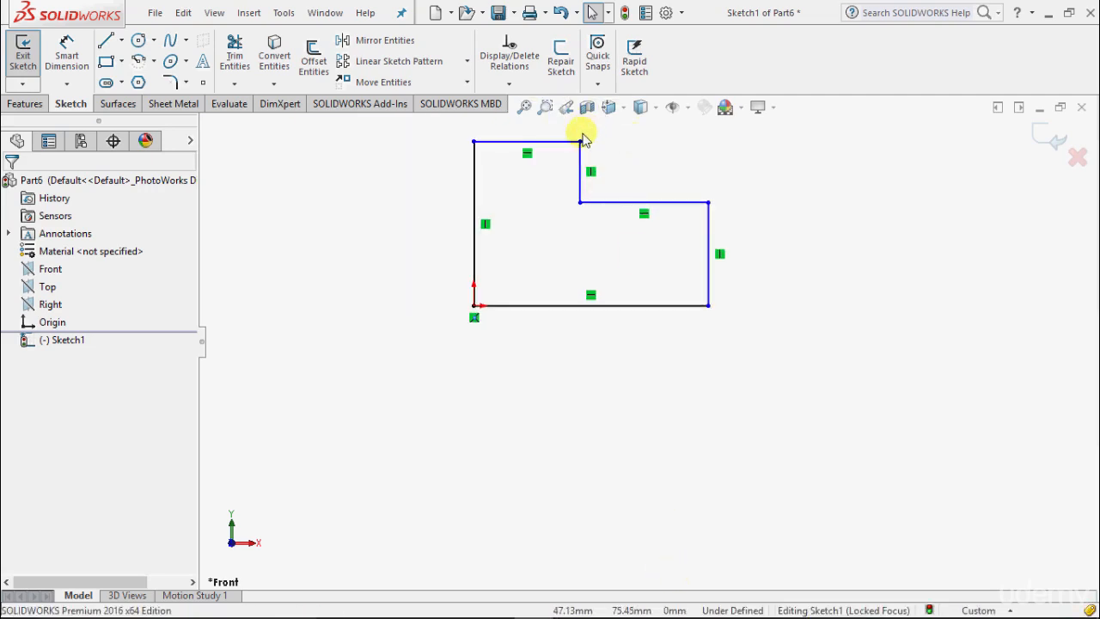
scroll(553, 123, "down", 2)
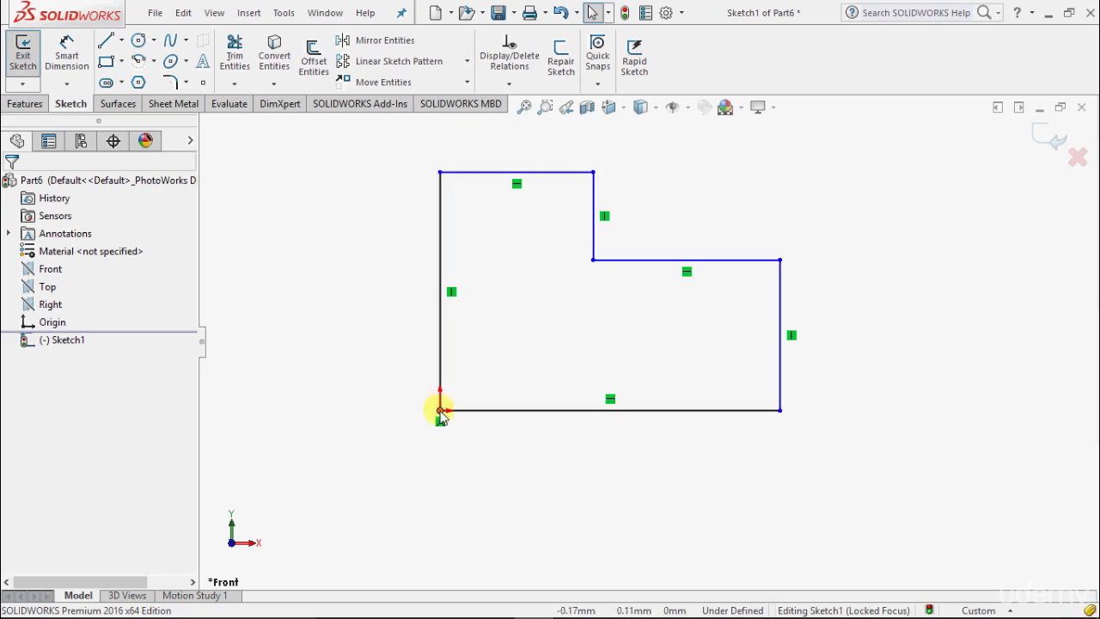
left_click_drag(439, 412, 426, 432)
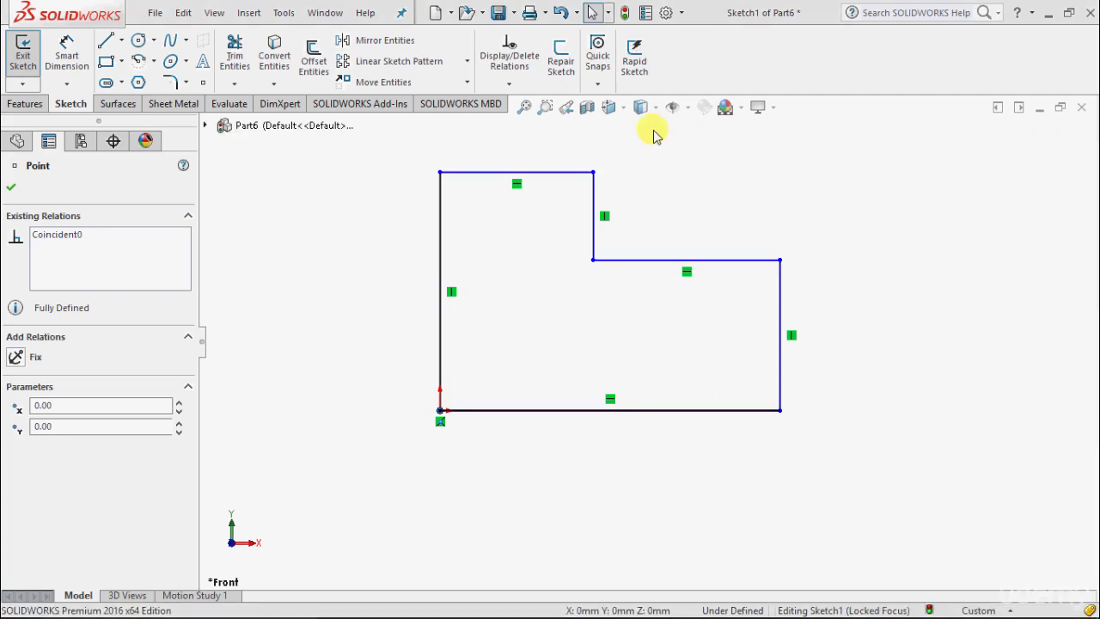
left_click(593, 173)
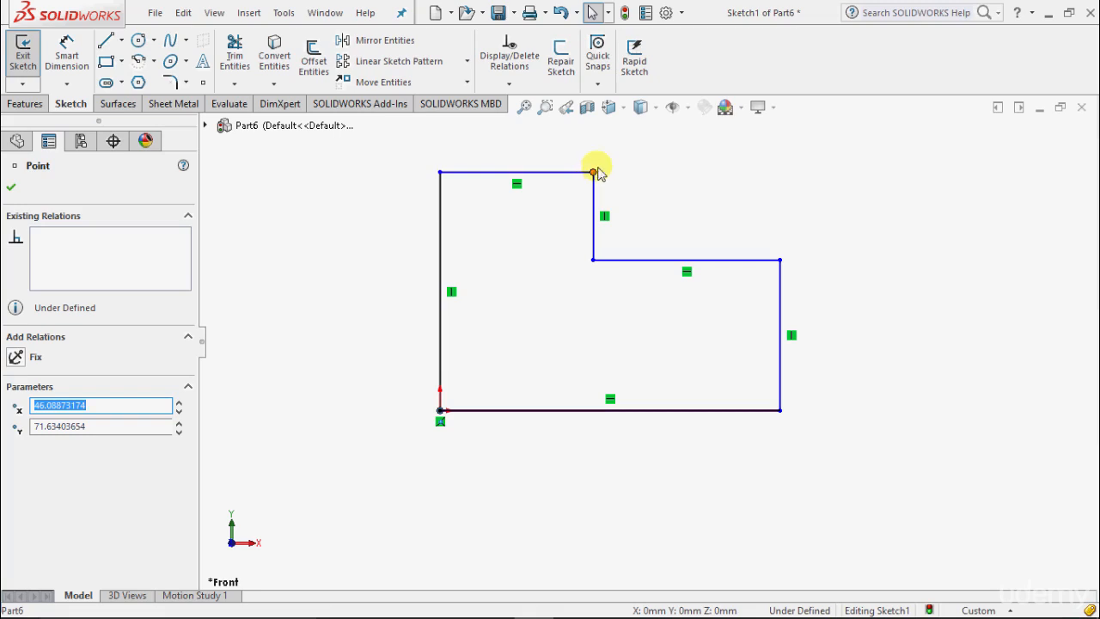
mouse_move(593, 174)
left_mouse_down()
mouse_move(646, 141)
mouse_move(612, 147)
mouse_move(678, 142)
mouse_move(579, 149)
mouse_move(645, 147)
mouse_move(608, 180)
mouse_move(613, 170)
left_mouse_up()
left_click(726, 191)
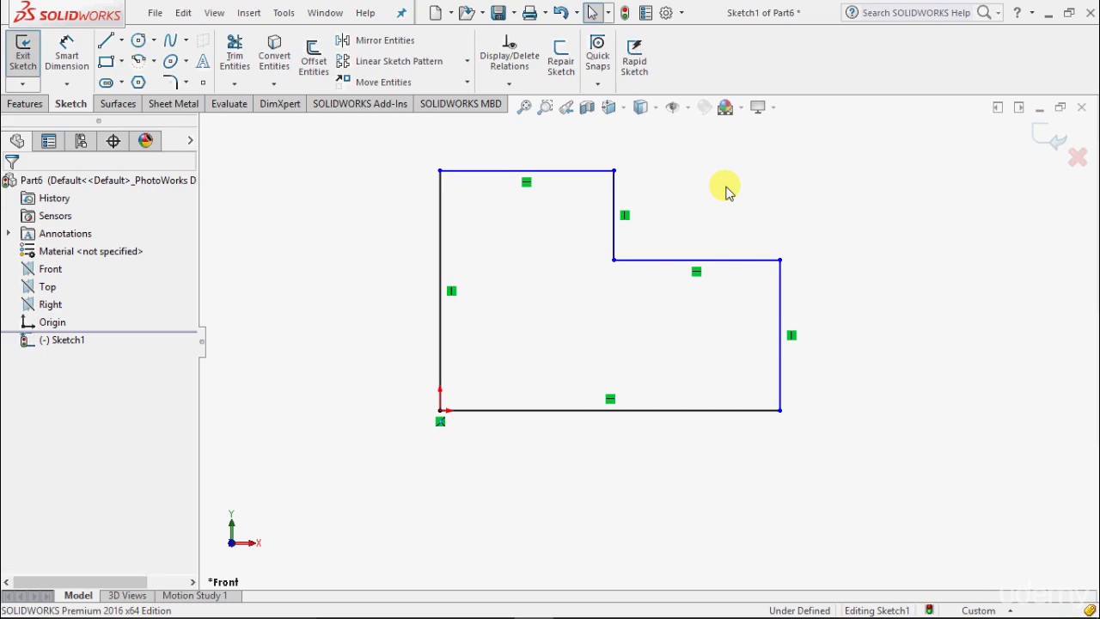
Dimension the profile's left vertical edge with Smart Dimension and set its length to 70 mm
left_click(72, 69)
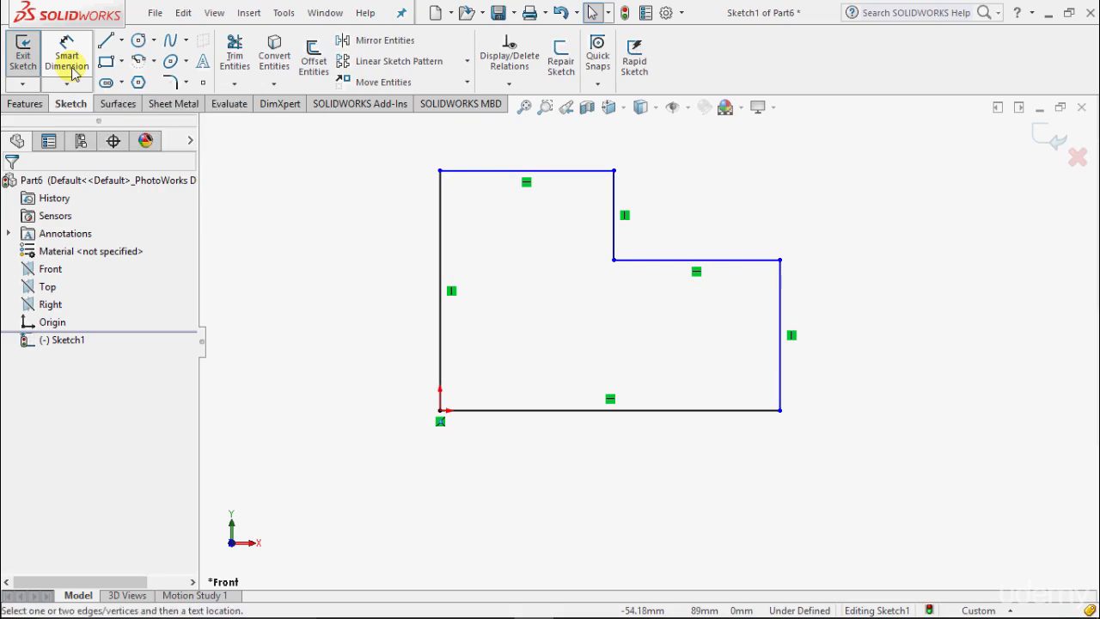
left_click(441, 277)
left_click(326, 288)
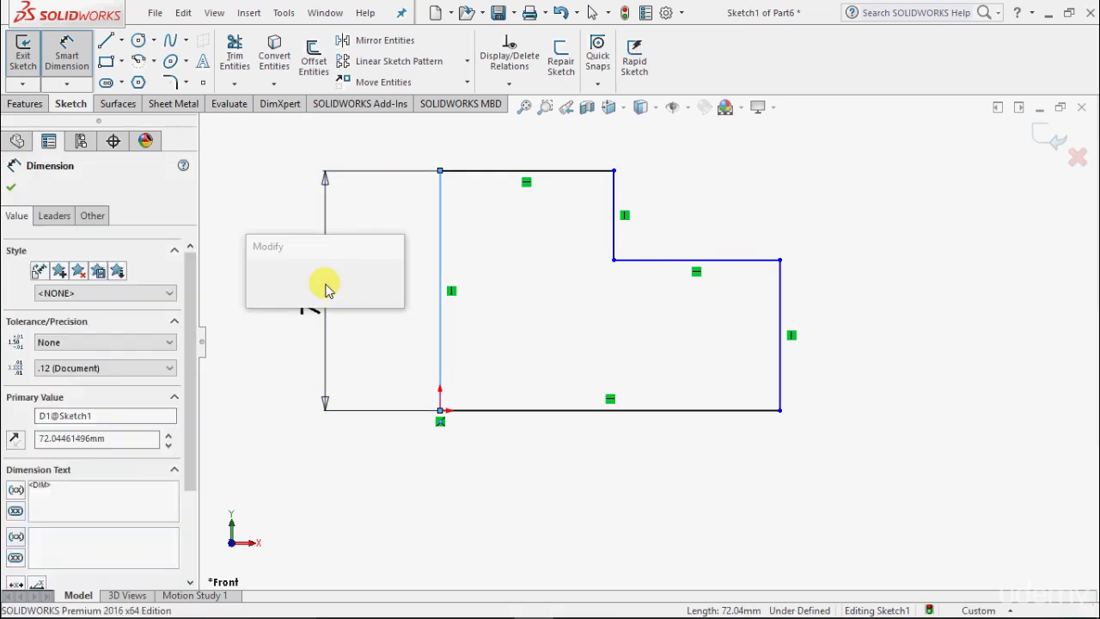
type("70")
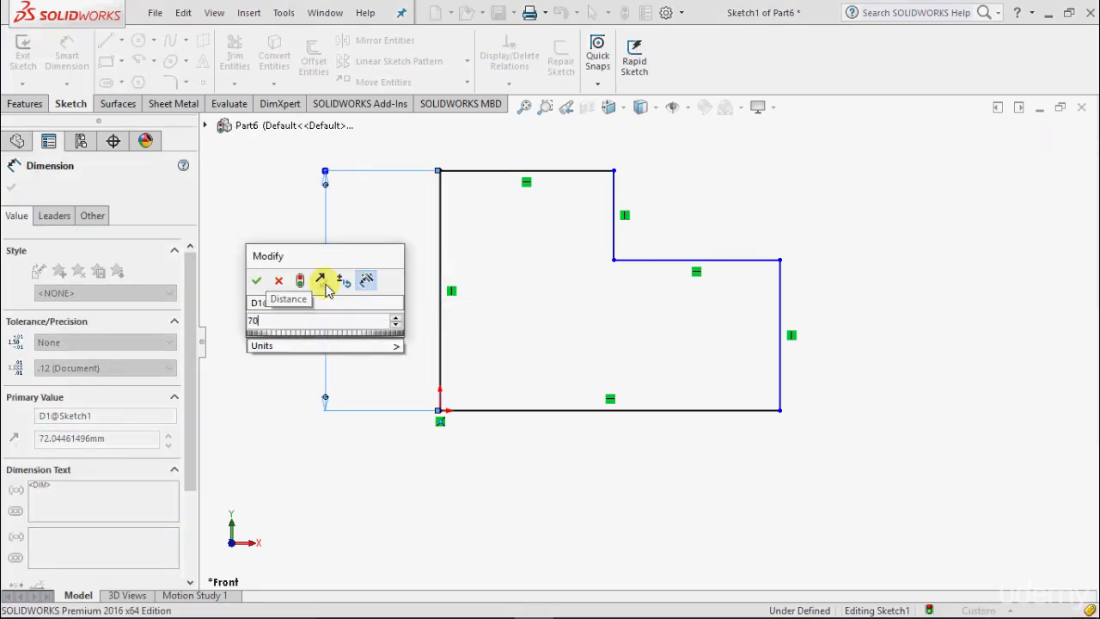
key("Return")
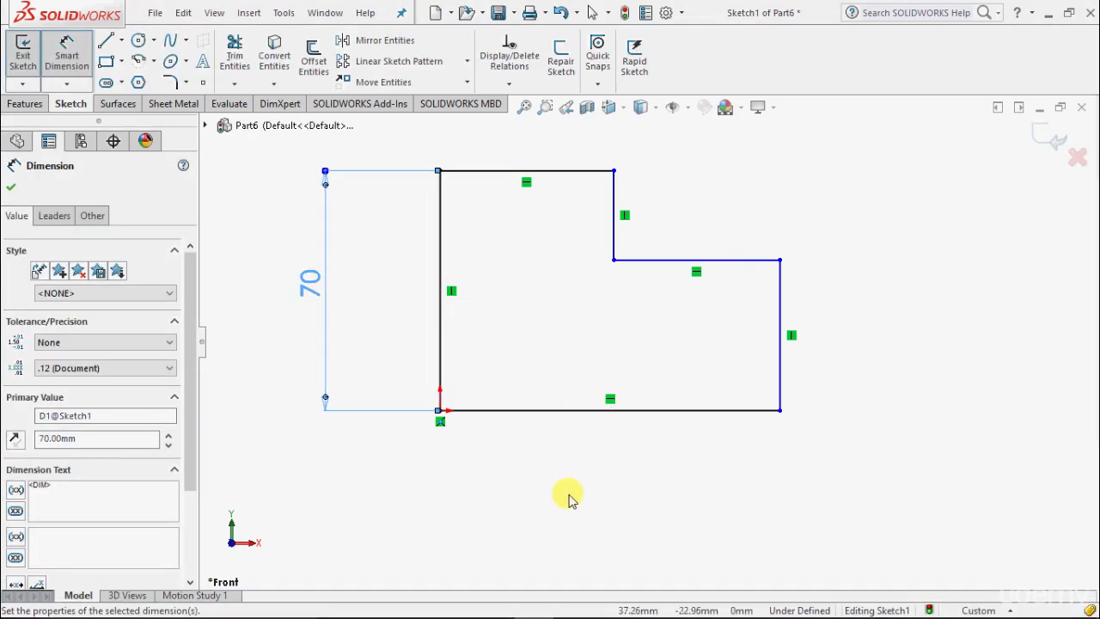
Dimension the profile's top horizontal edge and set its length to 50 mm
left_click(541, 176)
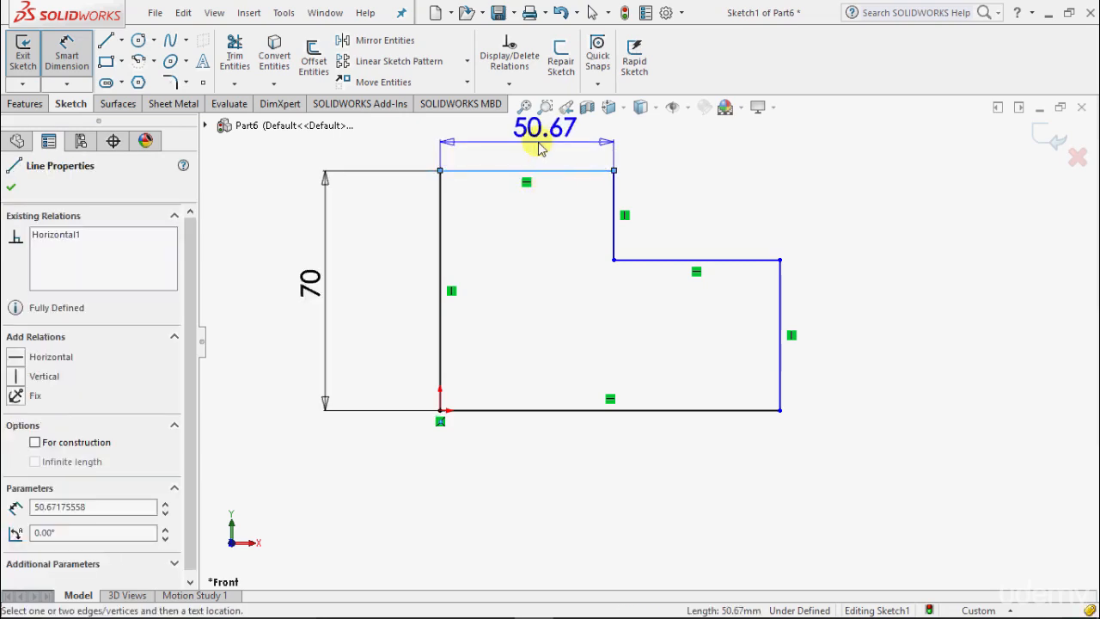
left_click(532, 137)
type("50")
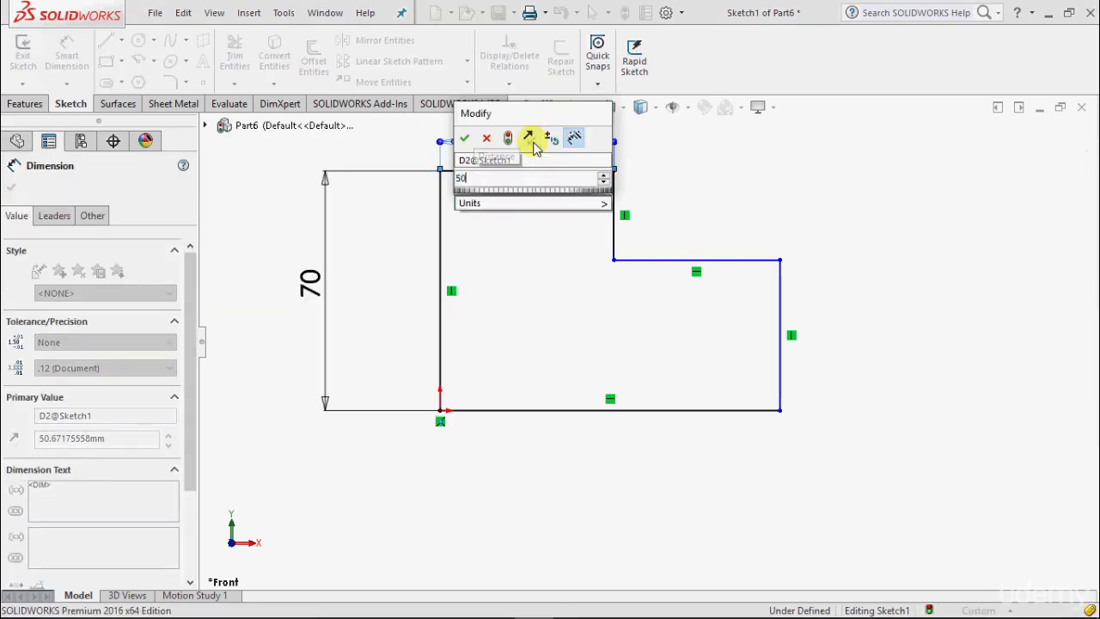
key("Return")
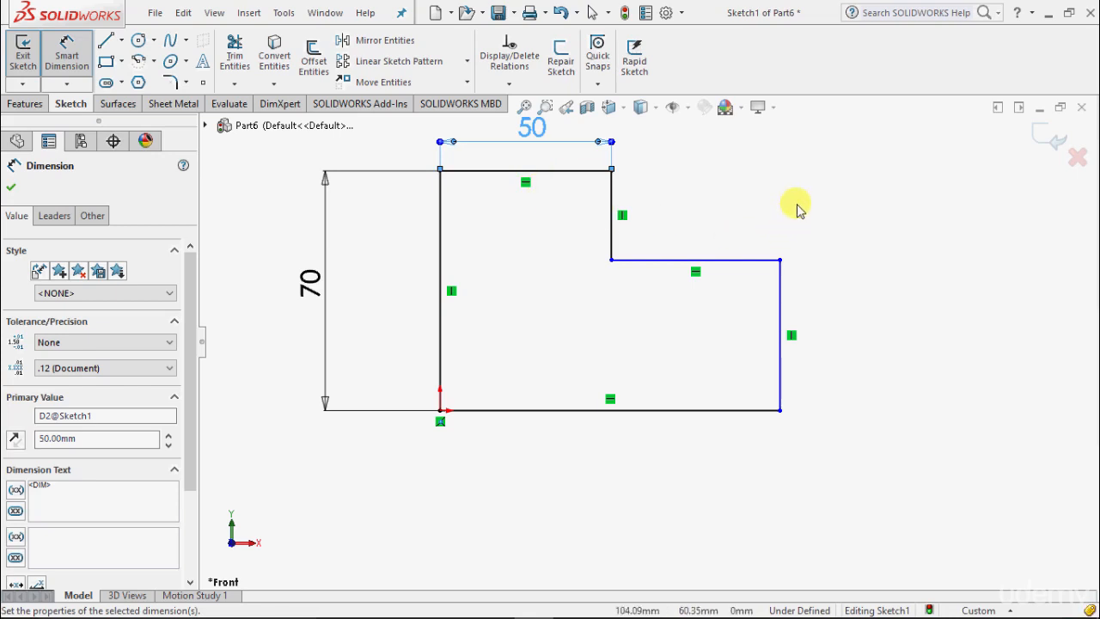
Dimension the profile's right vertical edge and set its length to 40 mm
left_click(779, 307)
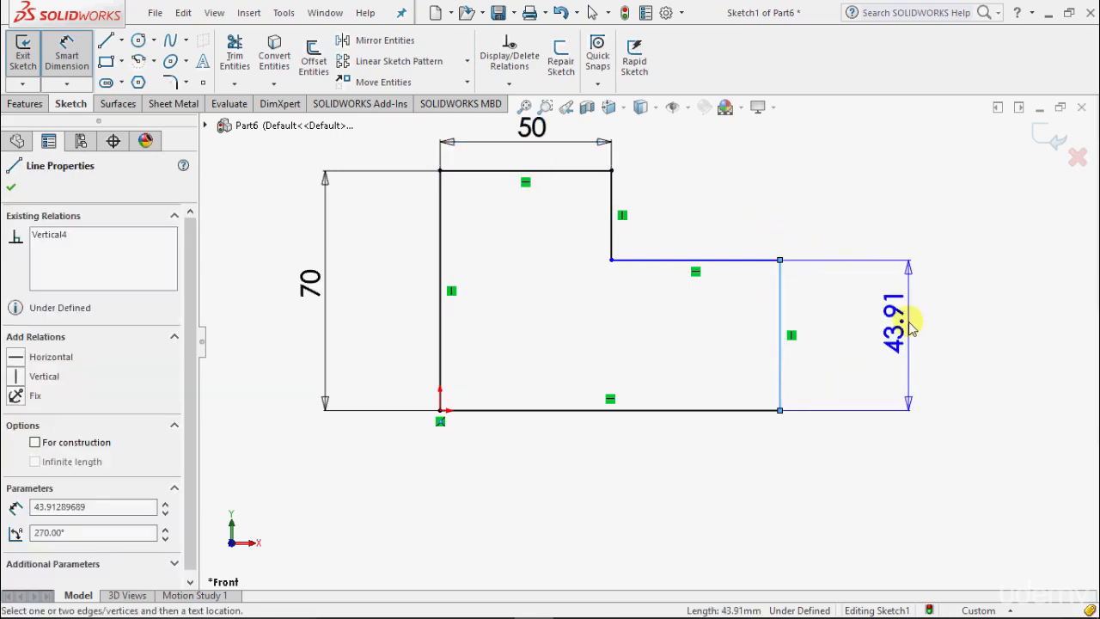
left_click(908, 320)
type("40")
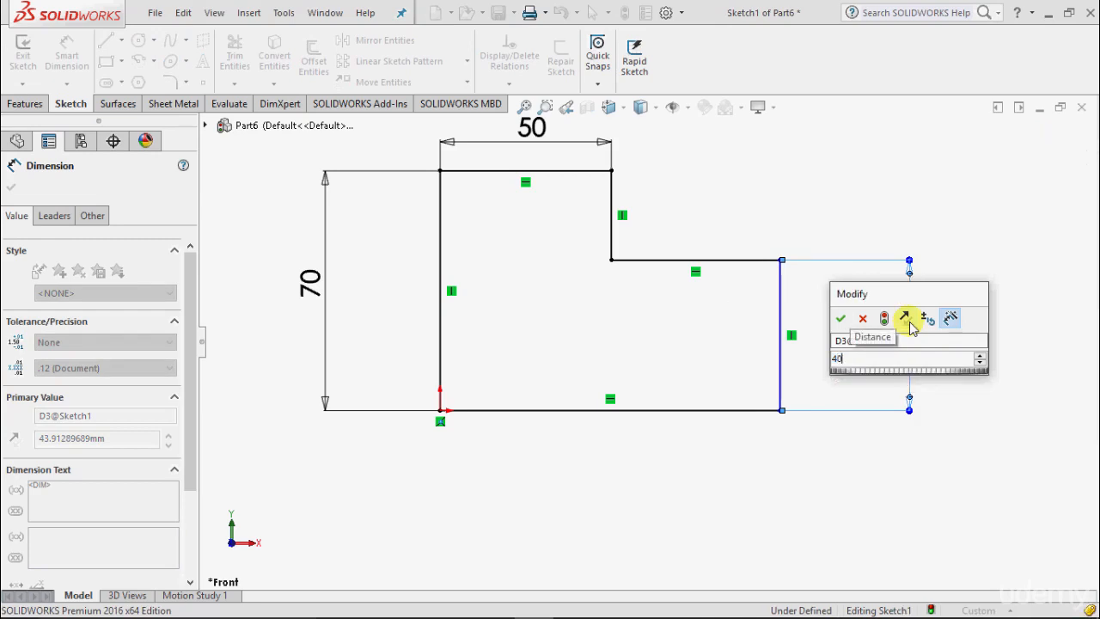
key("Return")
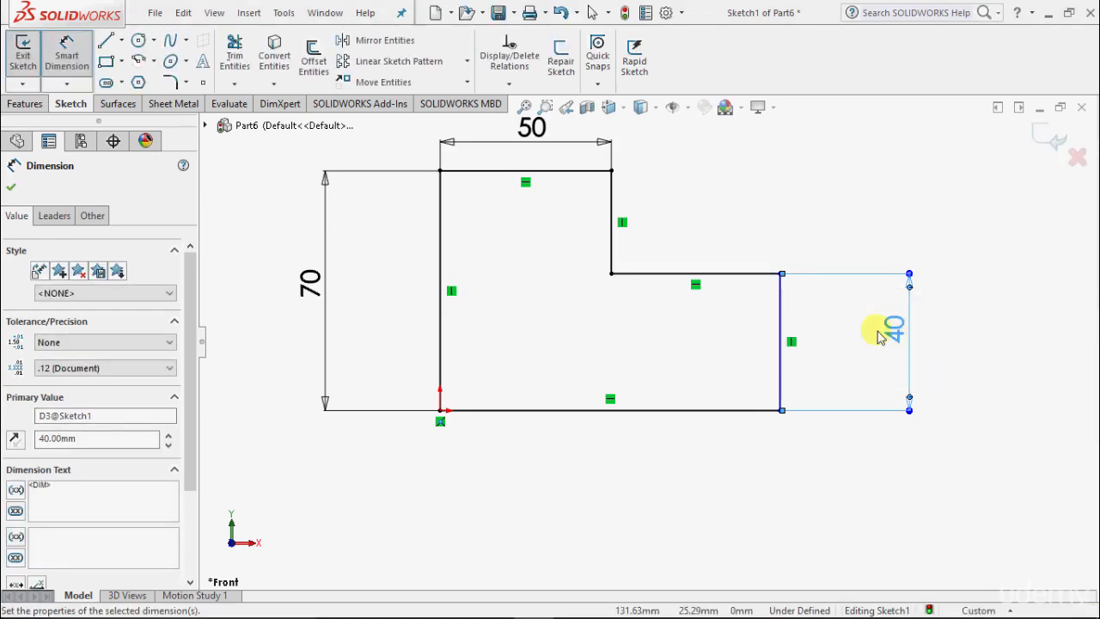
Dimension the profile's bottom edge and set its length to 100 mm
left_click(640, 420)
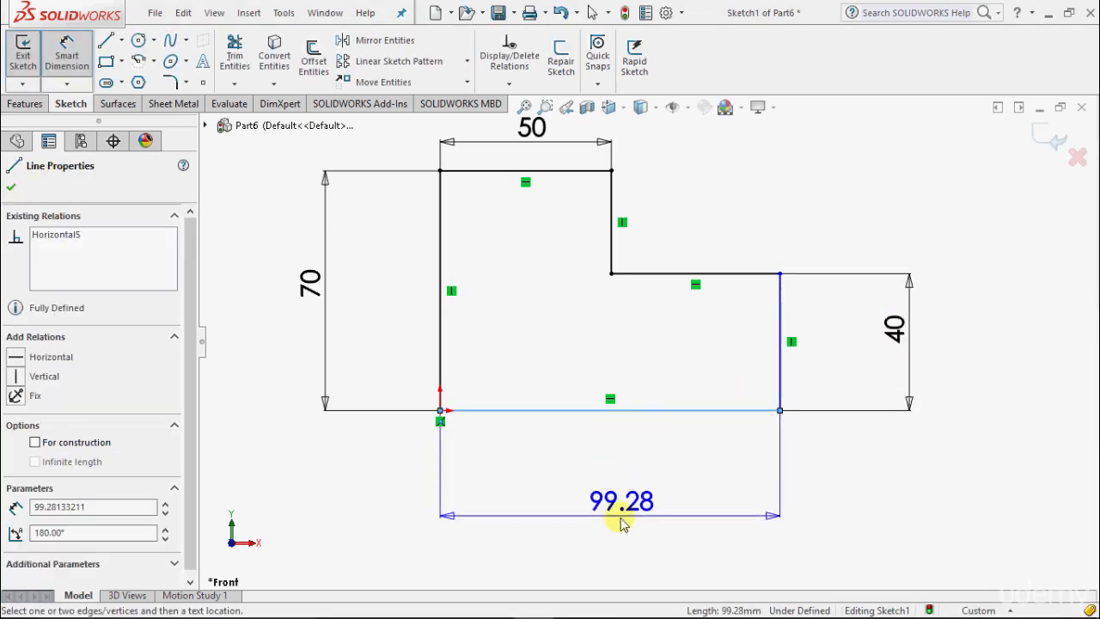
left_click(621, 519)
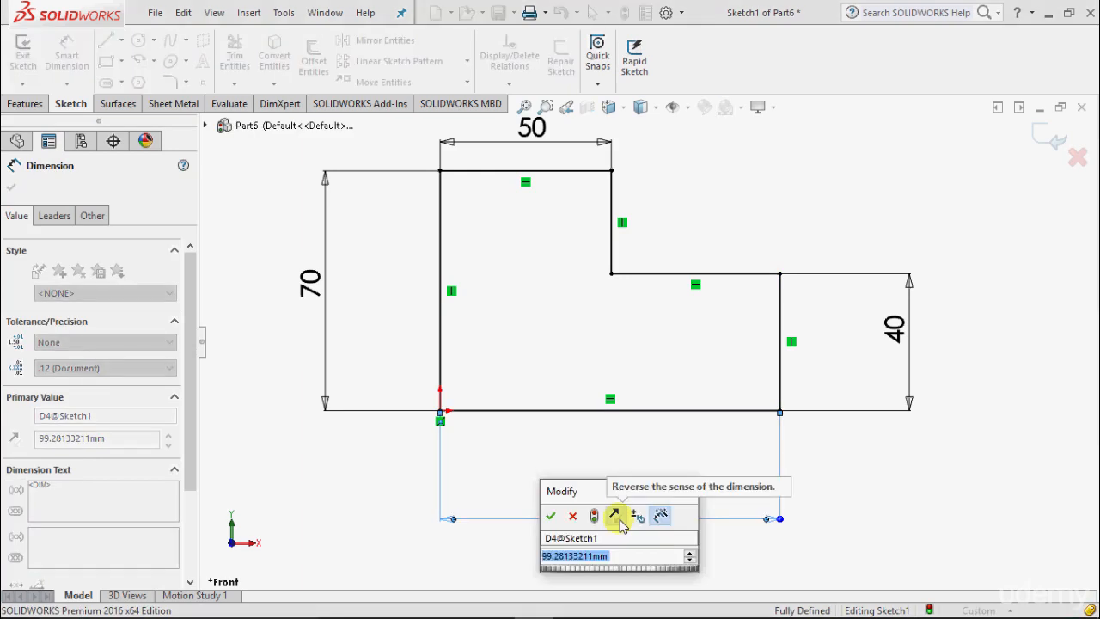
type("100")
key("Return")
left_click(12, 187)
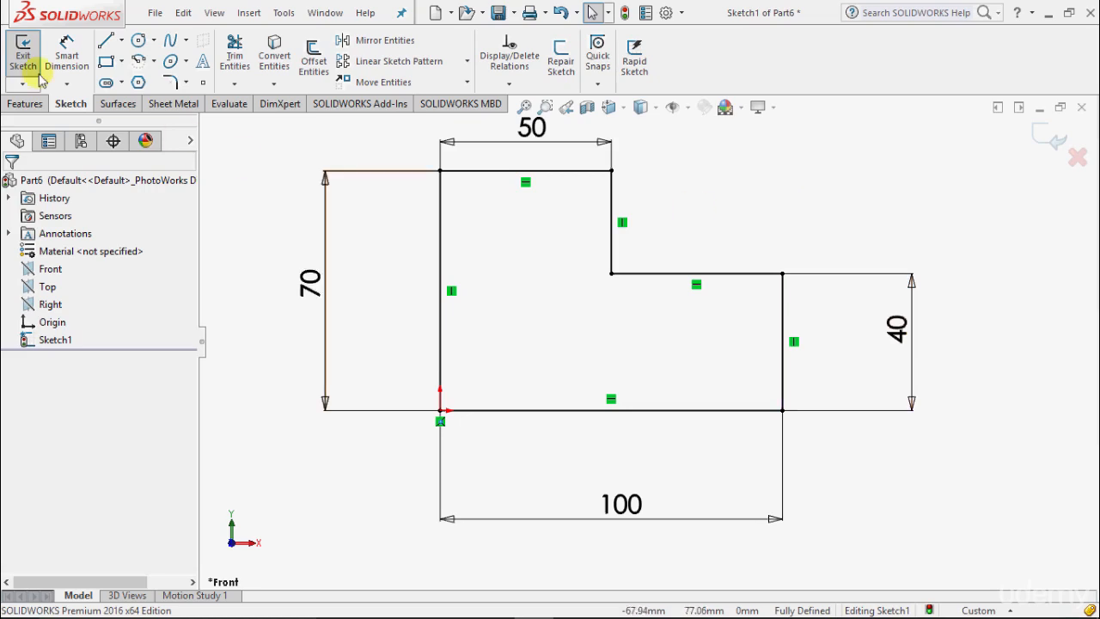
Add a redundant length dimension to the step's lower horizontal edge and leave it driving
left_click(68, 65)
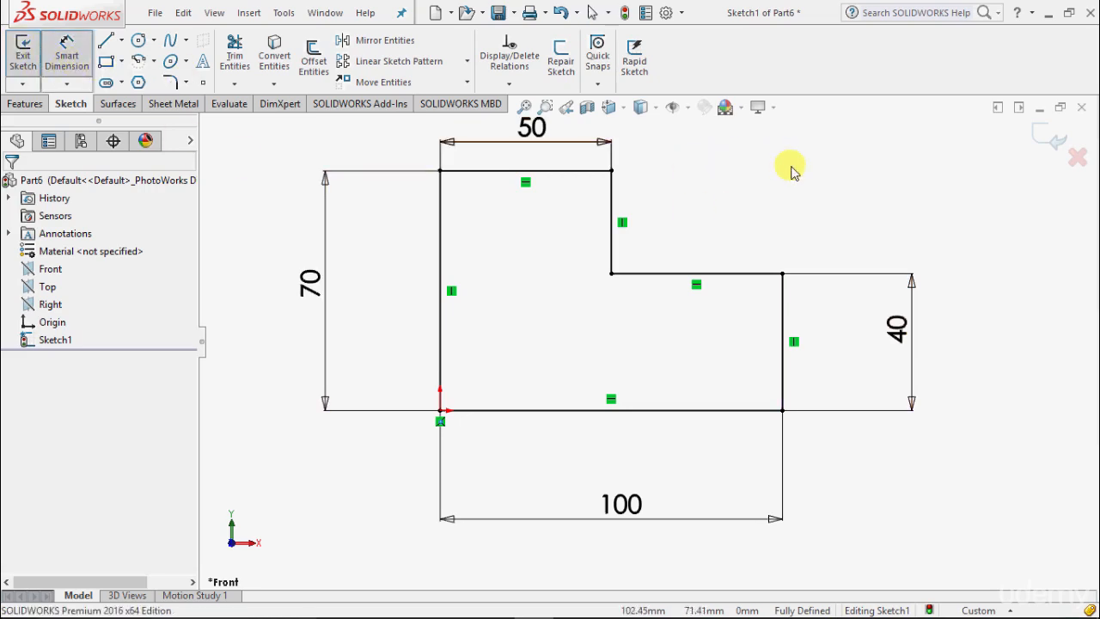
left_click(661, 274)
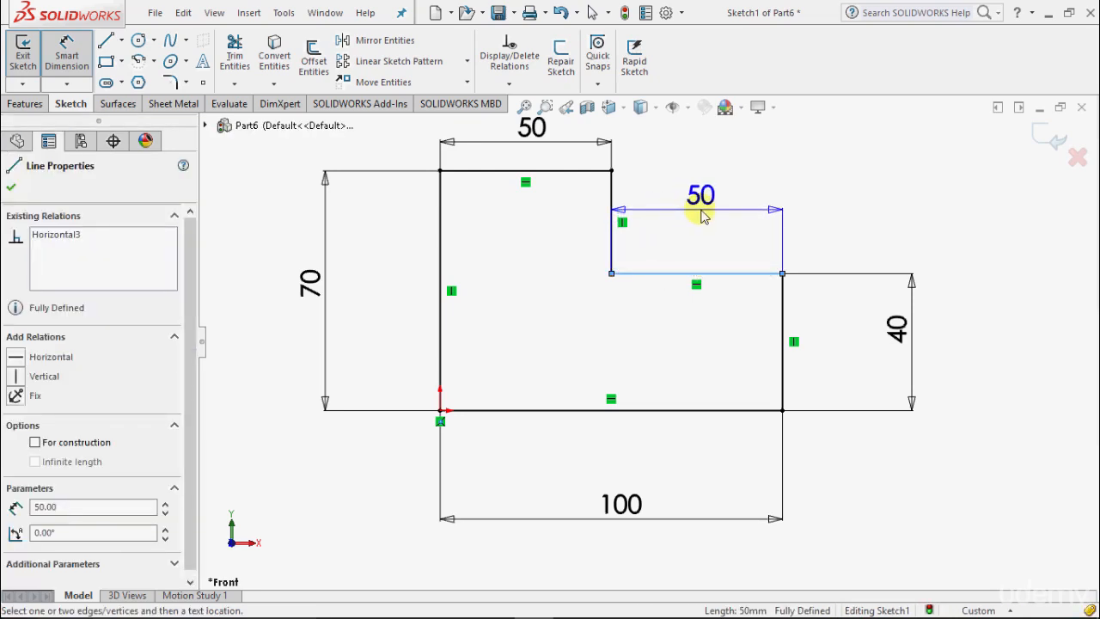
left_click(703, 217)
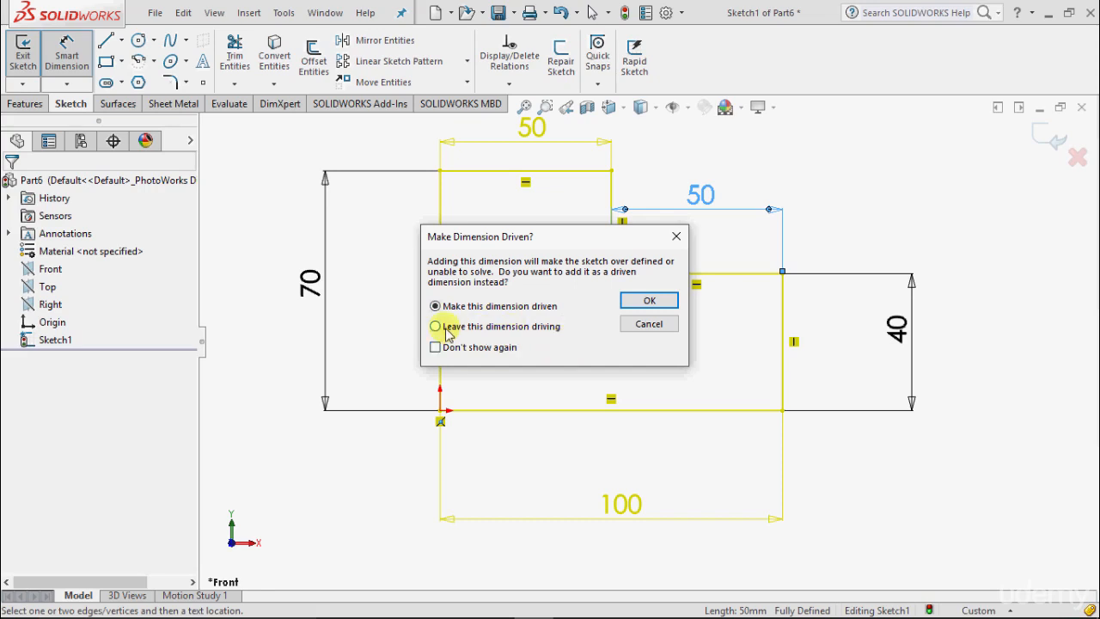
left_click(637, 303)
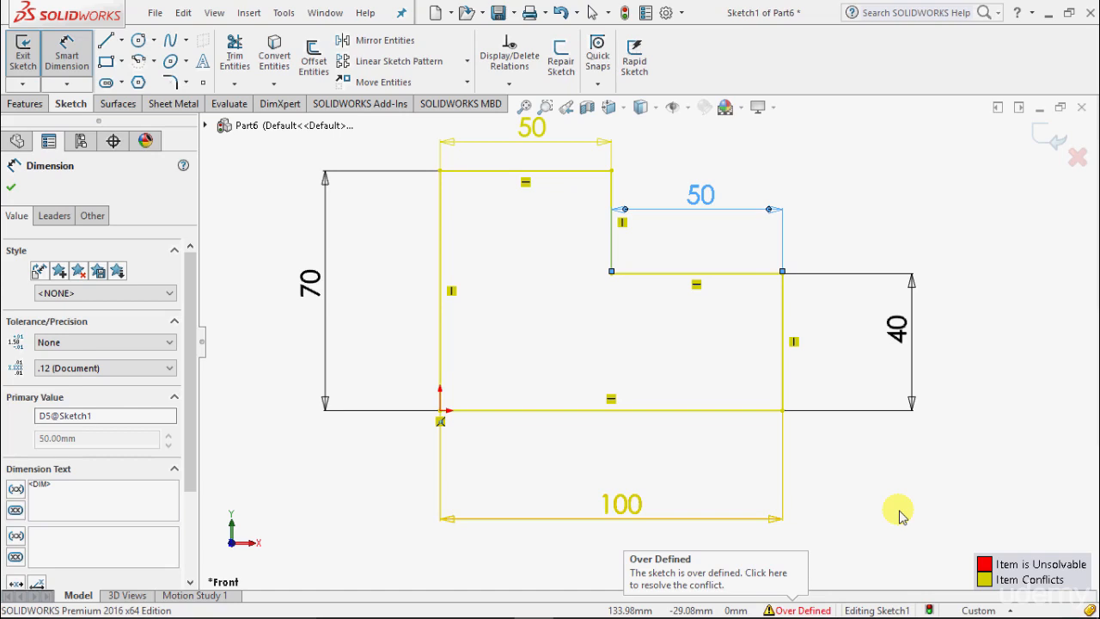
Open SketchXpert for the over-defined sketch and diagnose possible solutions to the conflict
left_click(787, 610)
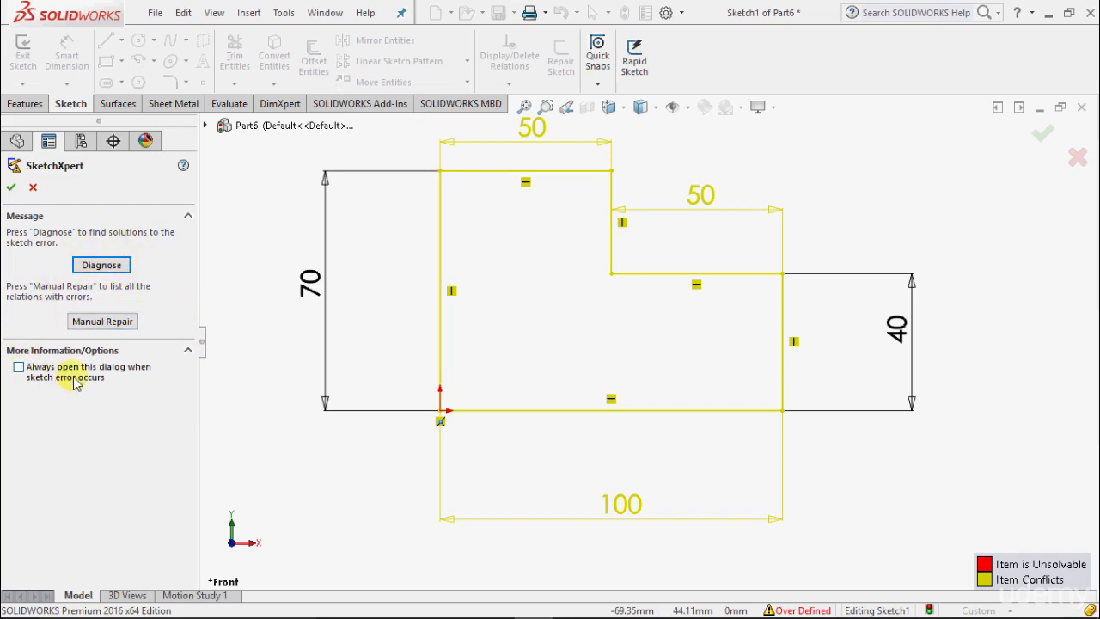
left_click(102, 265)
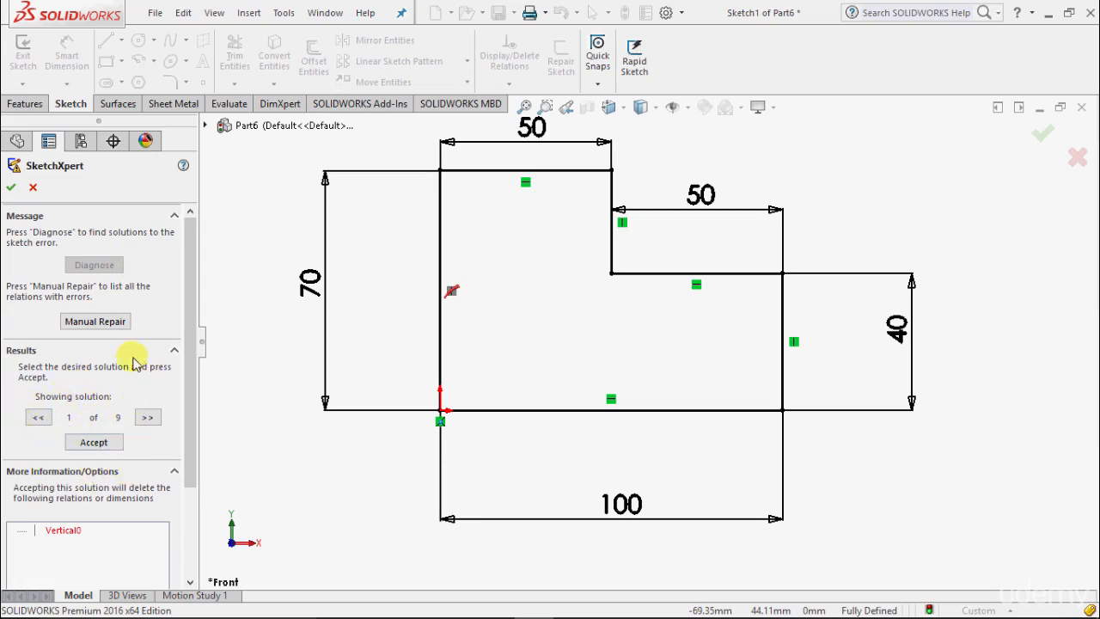
left_click_drag(191, 481, 189, 571)
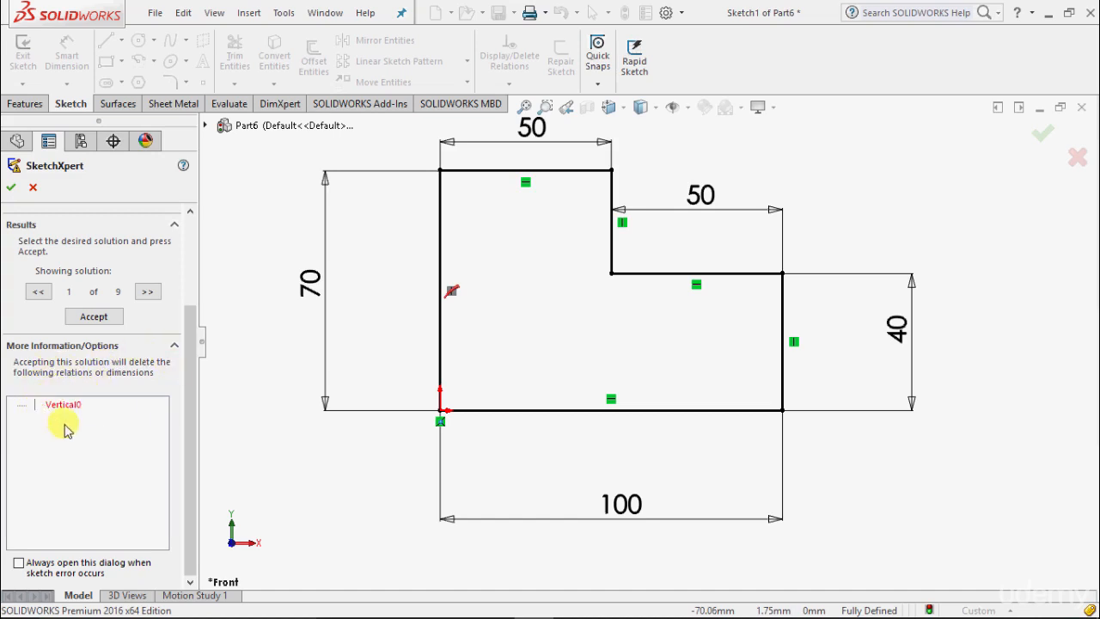
Browse the diagnosed solutions and accept solution 9, deleting the redundant 50 mm dimension on the step's lower horizontal edge
left_click(146, 293)
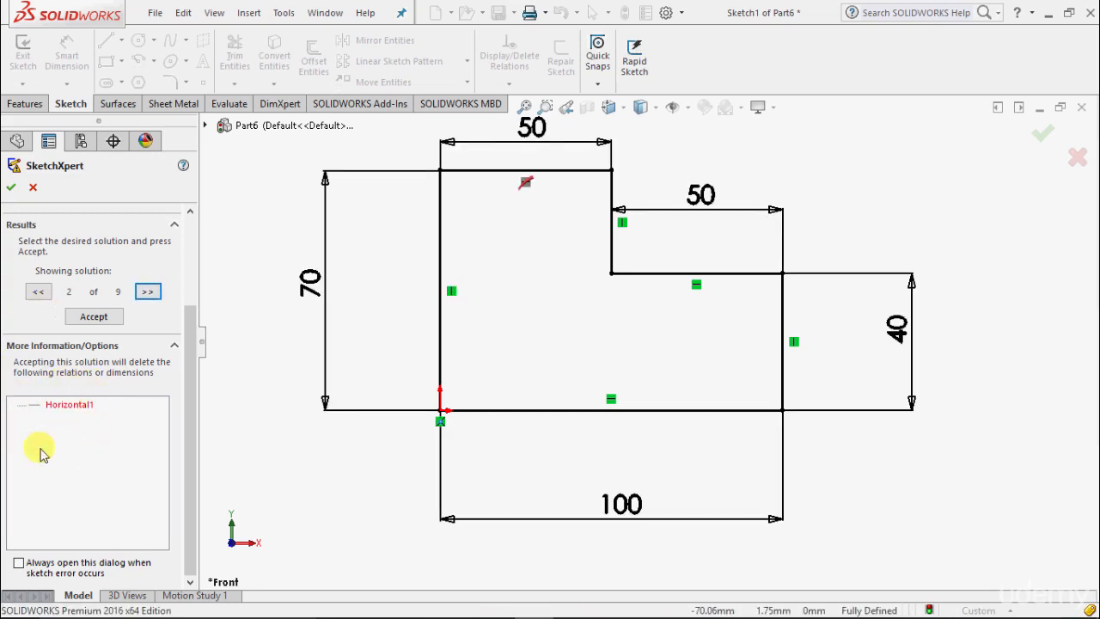
left_click(148, 292)
left_click(147, 292)
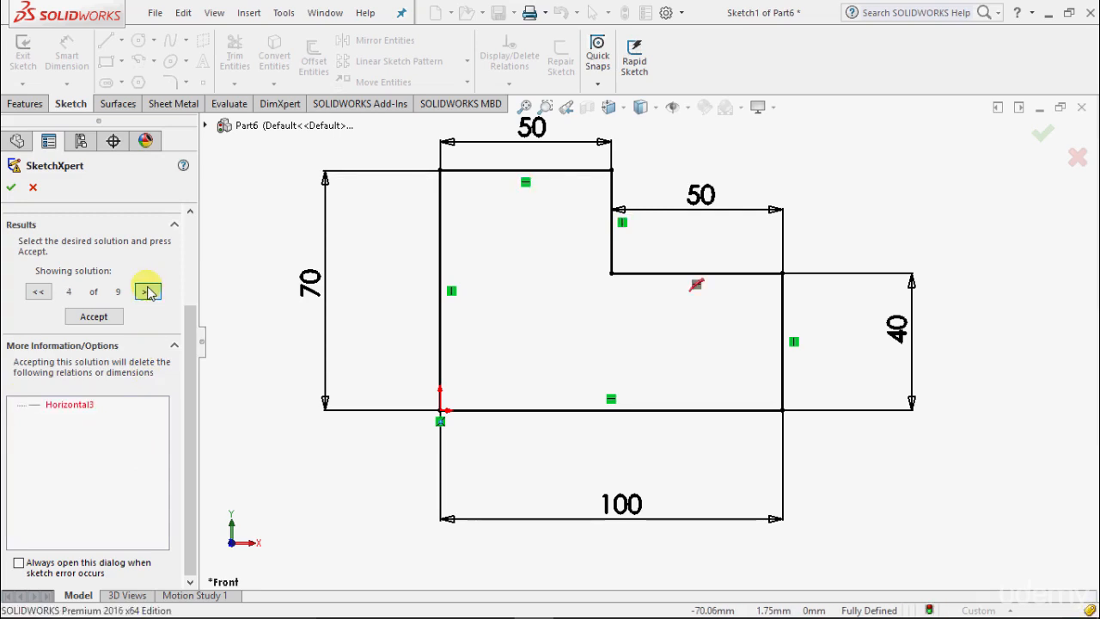
left_click(148, 292)
left_click(147, 292)
left_click(148, 292)
left_click(148, 292)
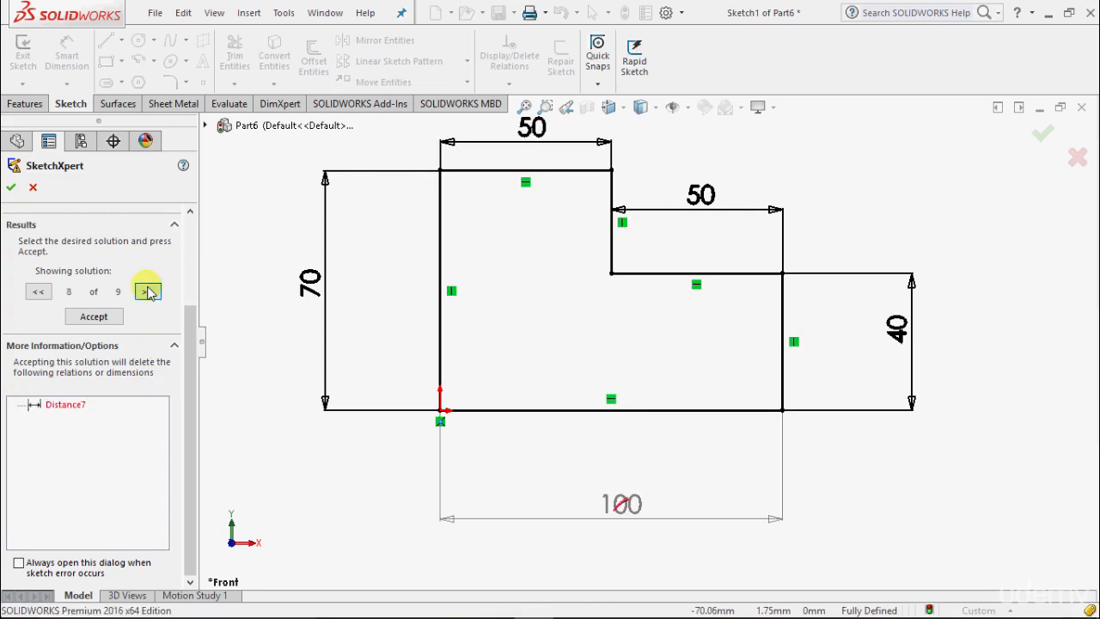
left_click(148, 292)
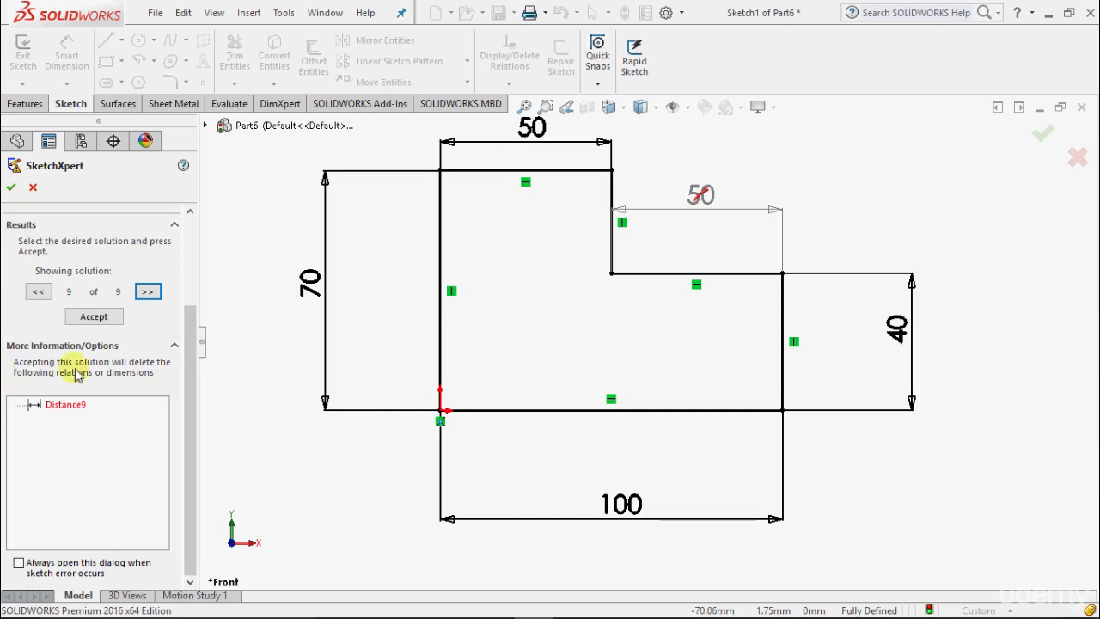
left_click(93, 317)
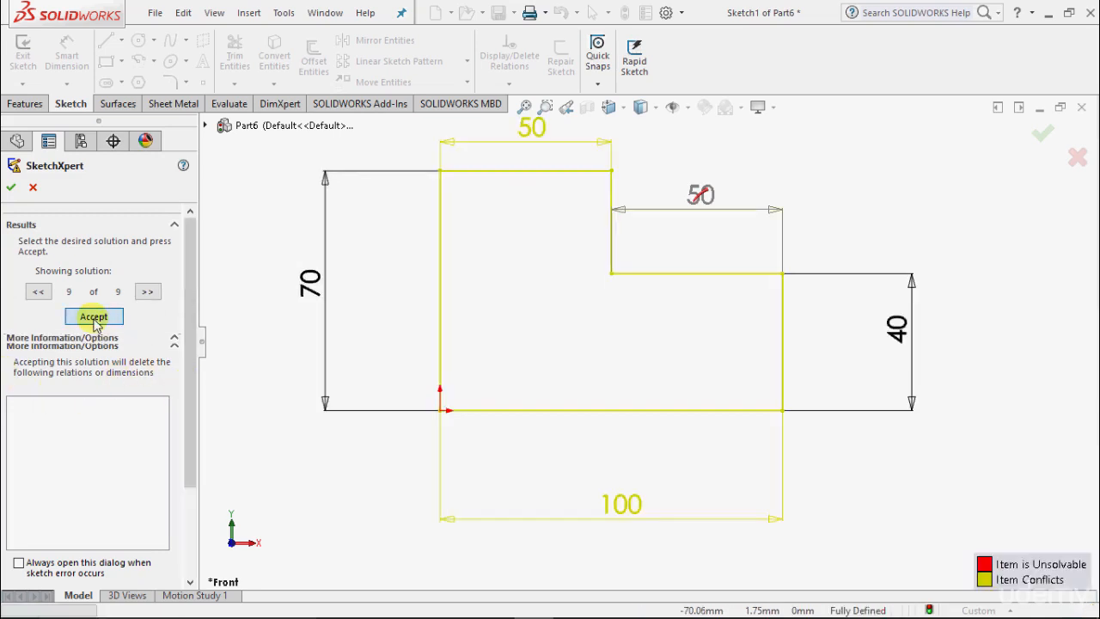
left_click(10, 187)
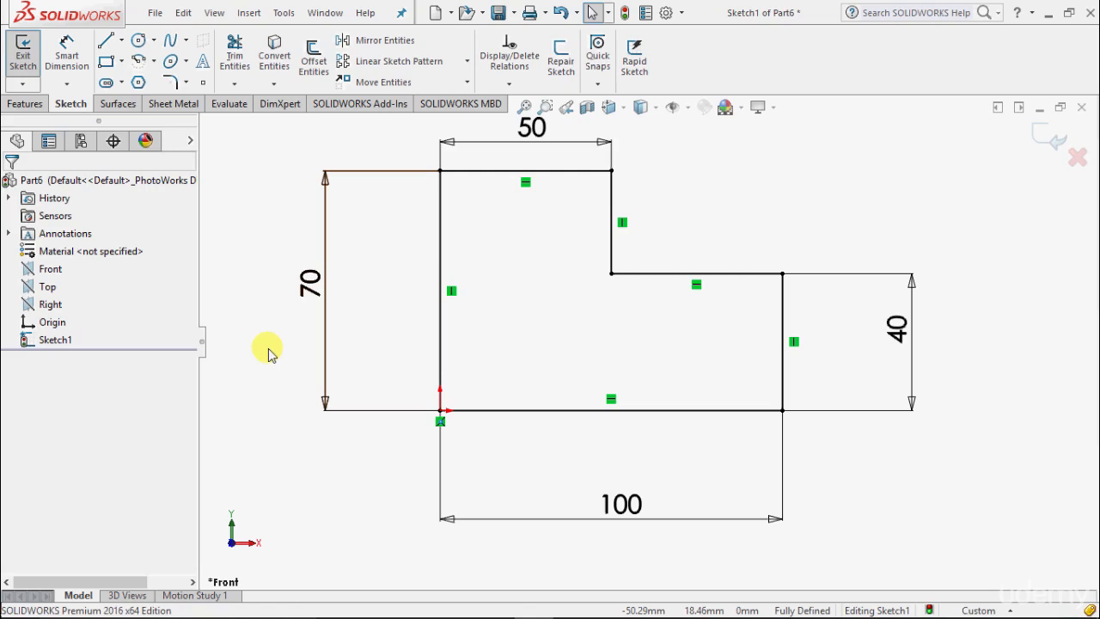
Undo the SketchXpert removal of the redundant 50 mm dimension
left_click(560, 13)
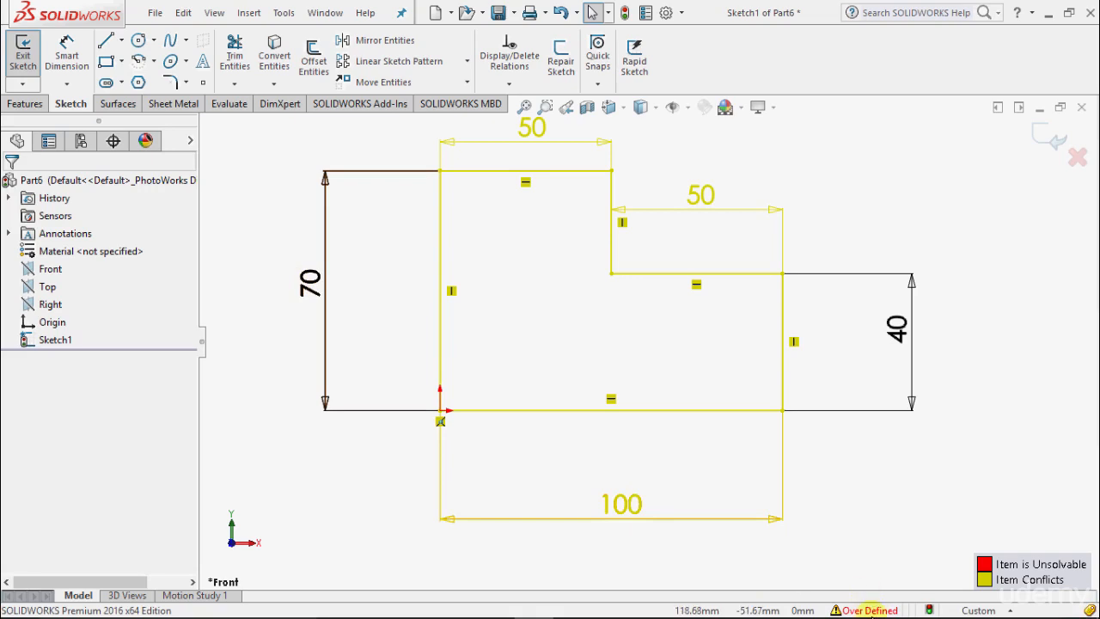
List the sketch's conflicting relations with SketchXpert's Manual Repair and delete the Coincident0 relation at the origin
left_click(871, 610)
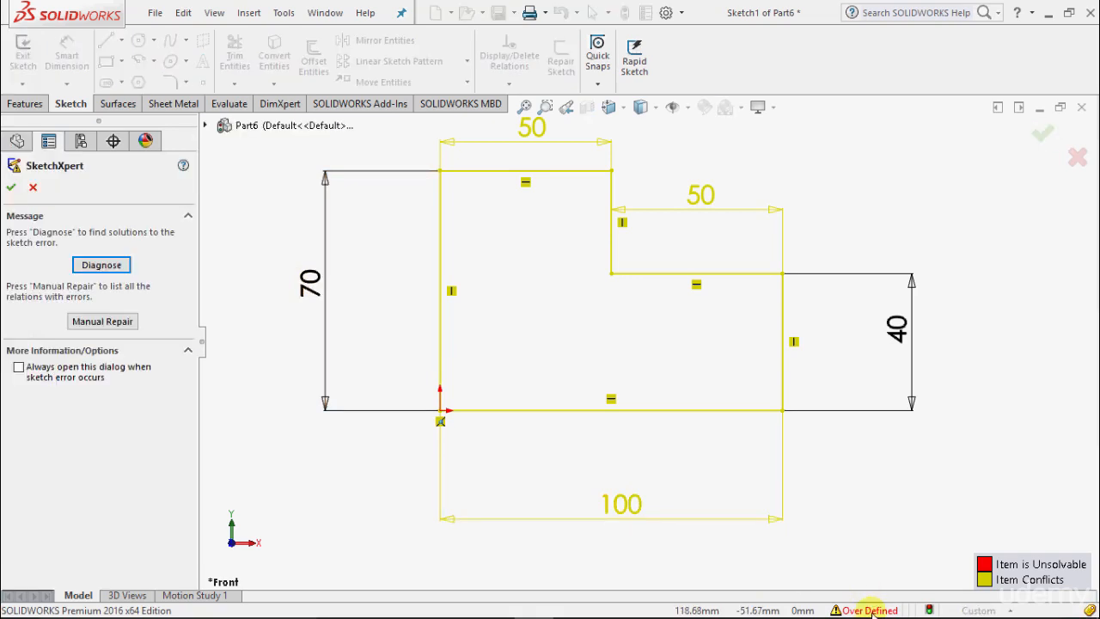
left_click(116, 324)
left_click(118, 326)
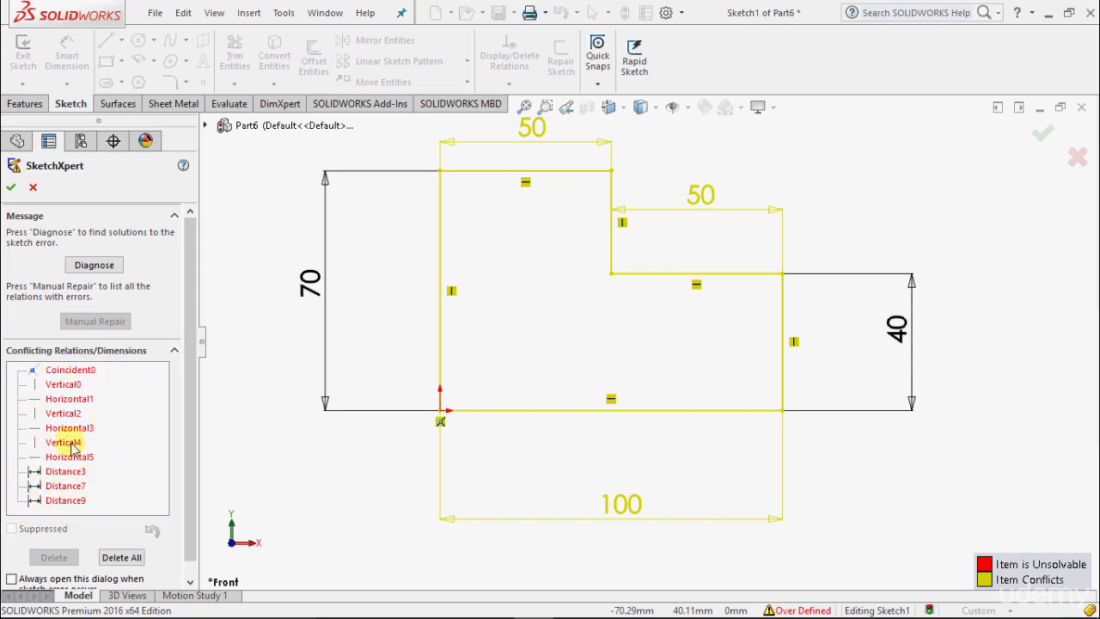
left_click(79, 371)
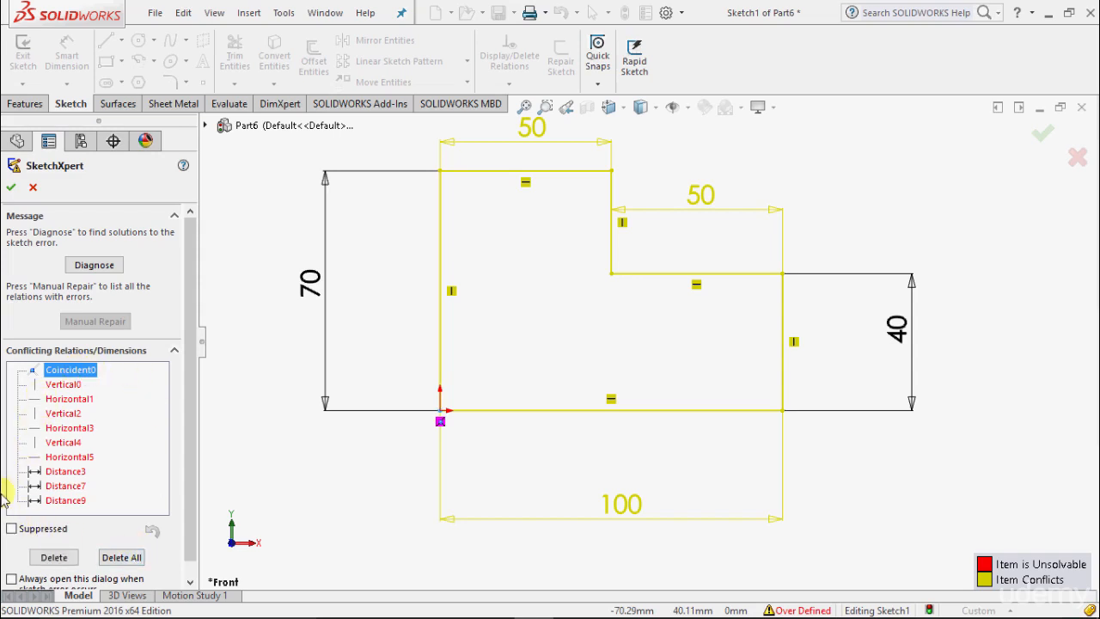
left_click(54, 558)
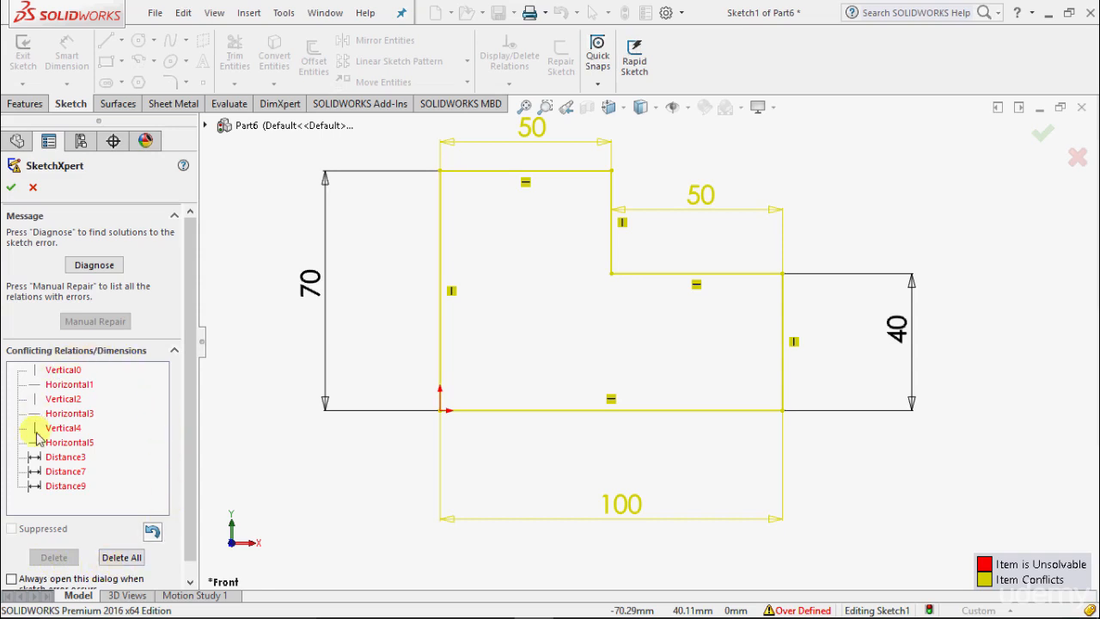
Delete all remaining conflicting relations and dimensions in the sketch and accept the repair
left_click(56, 370)
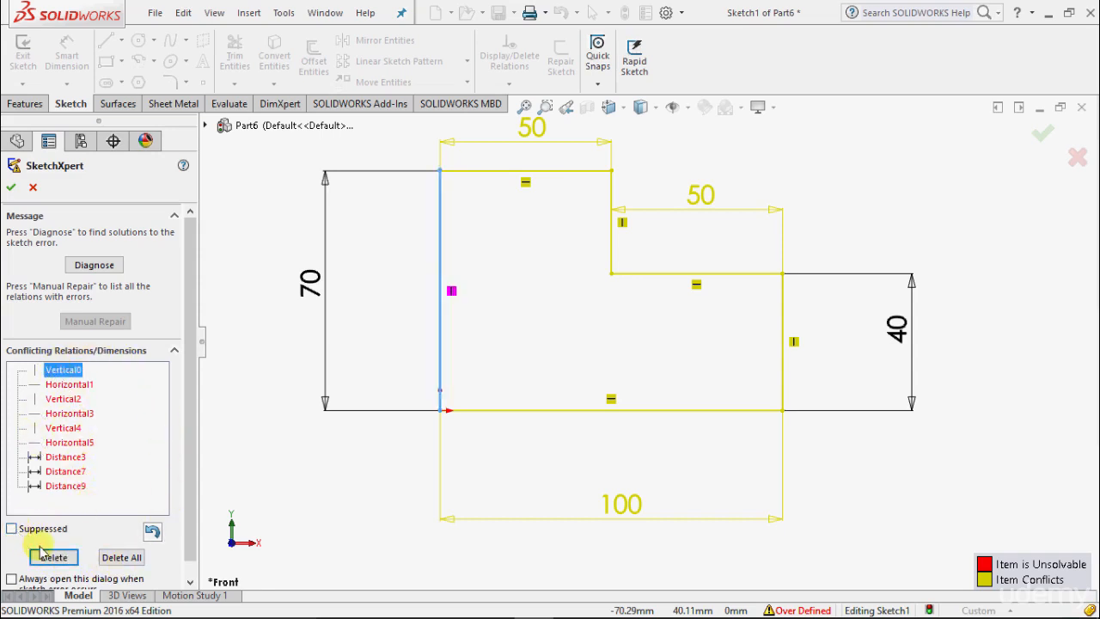
left_click(117, 559)
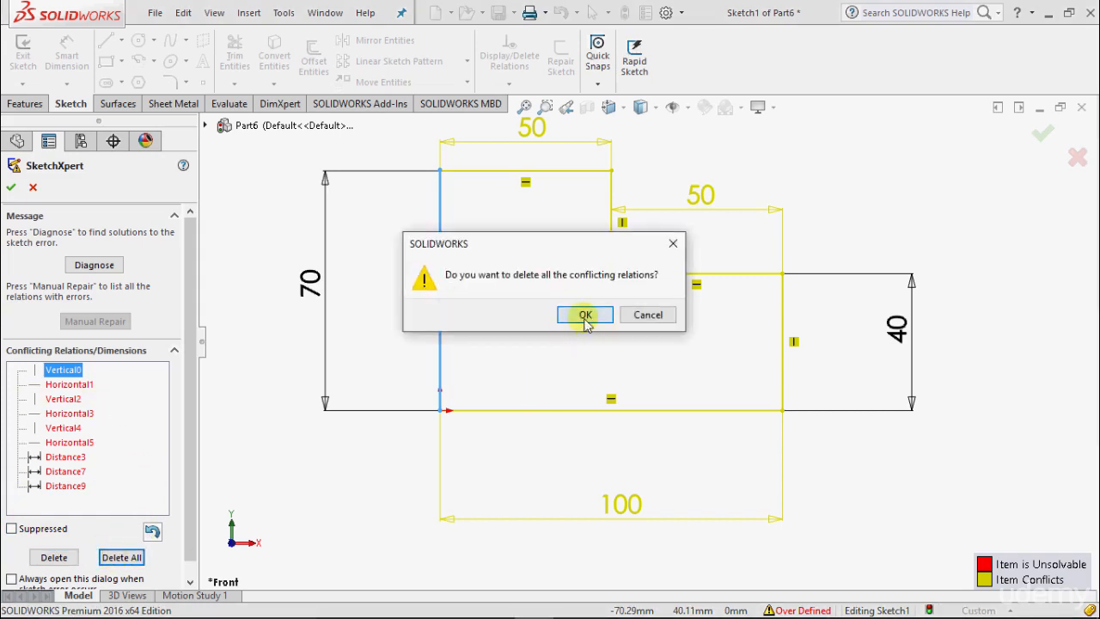
left_click(585, 316)
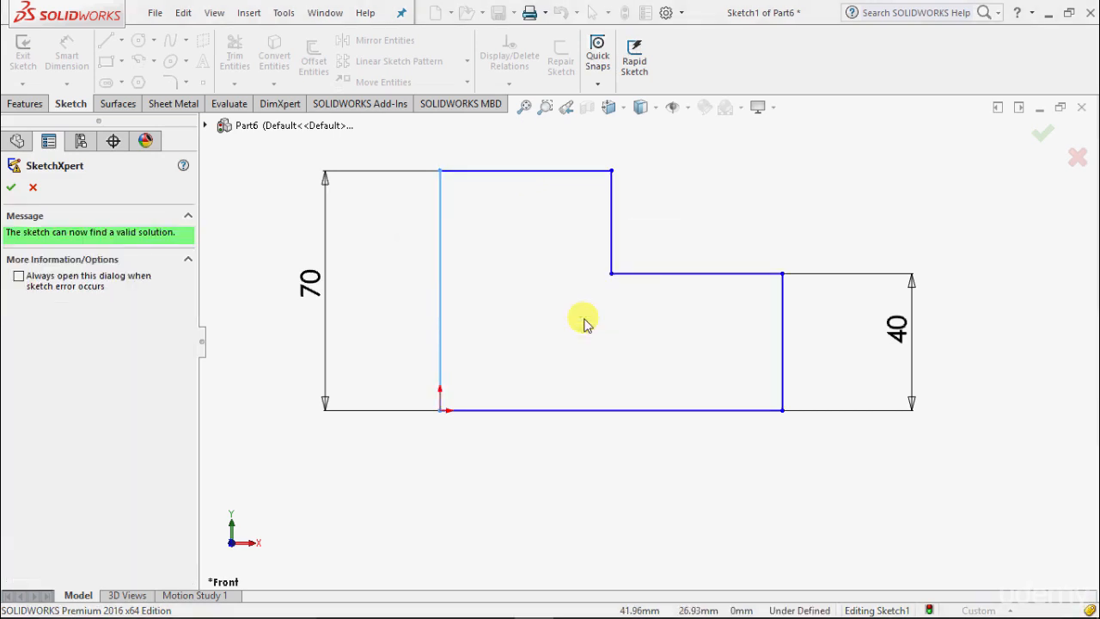
left_click(11, 189)
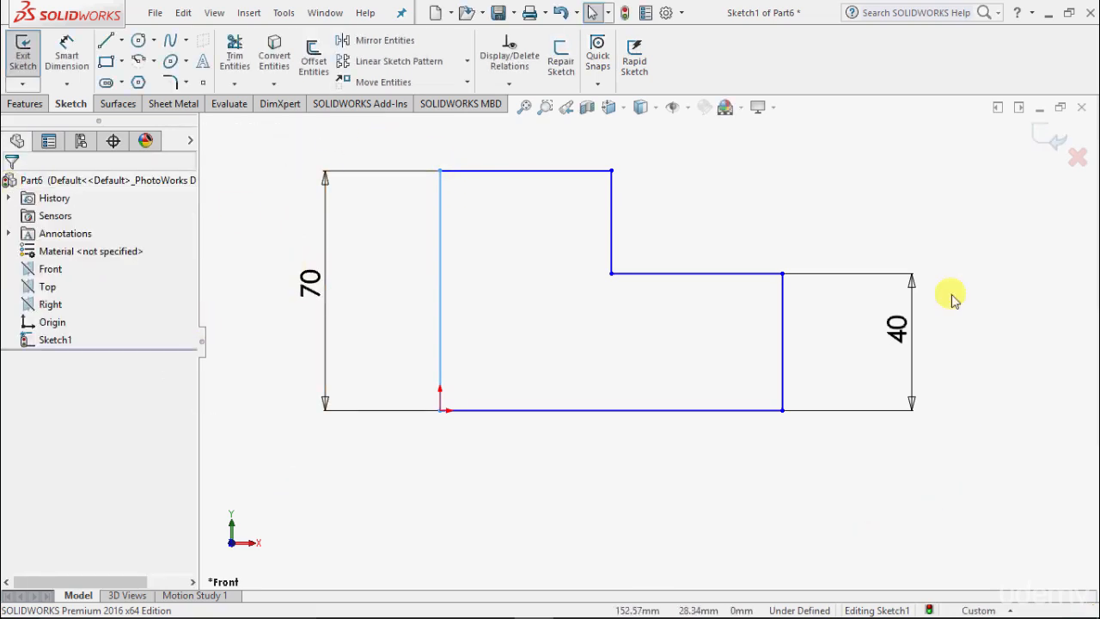